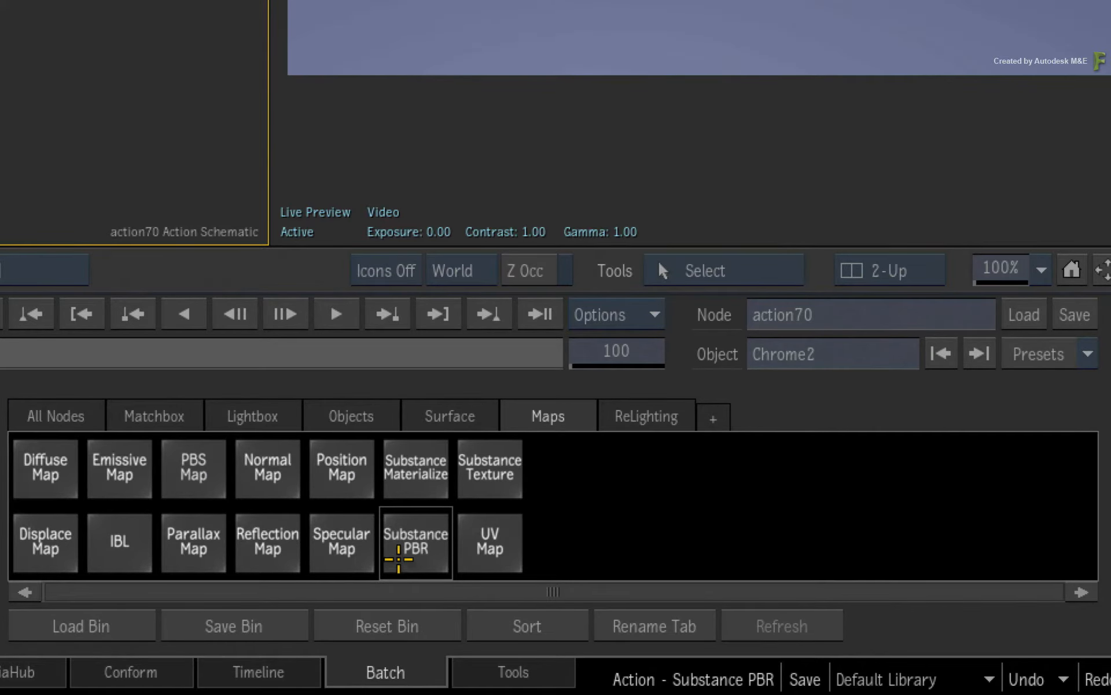
Step: Add a Substance PBR map node to the Chrome2 geometry in the Action schematic
click(203, 497)
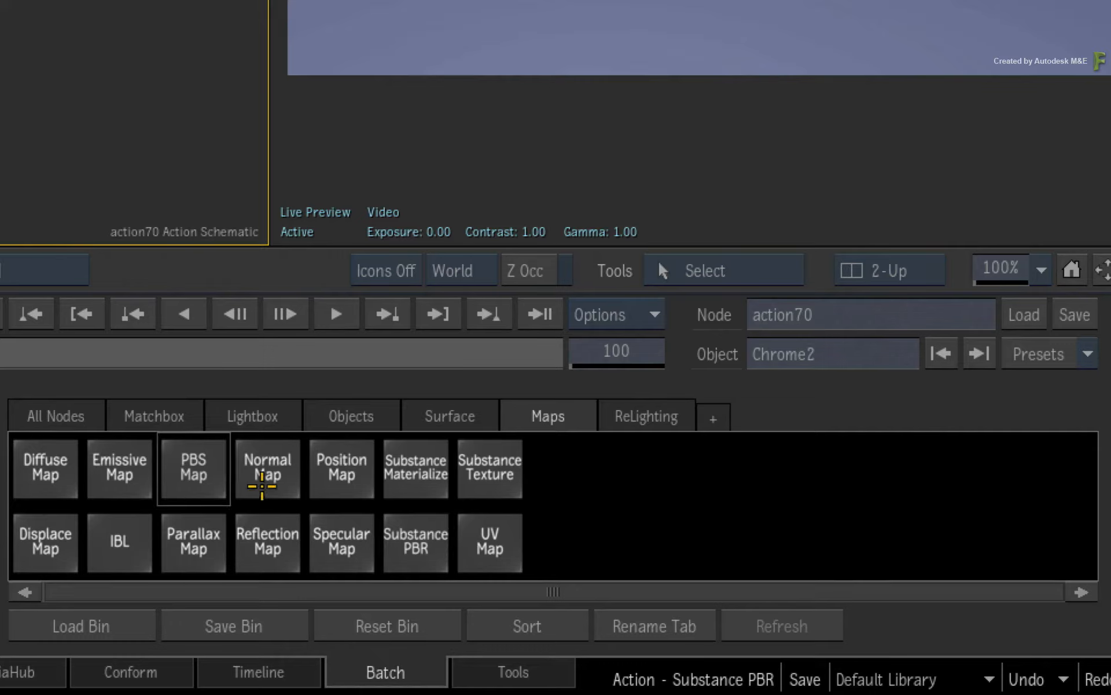
click(268, 481)
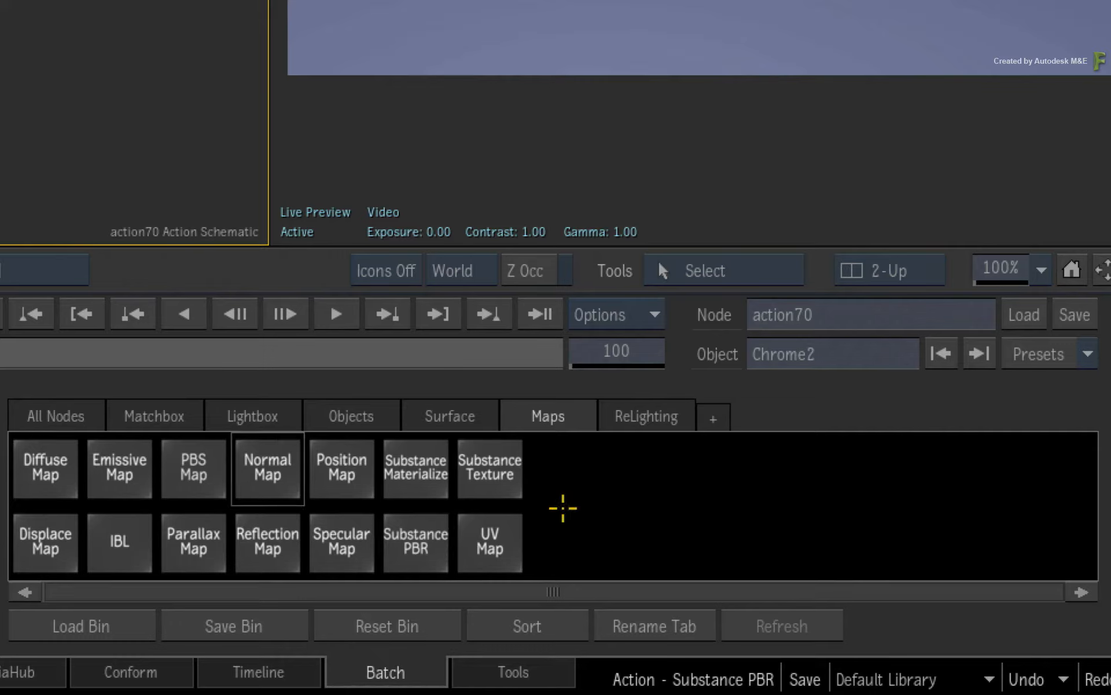
click(439, 552)
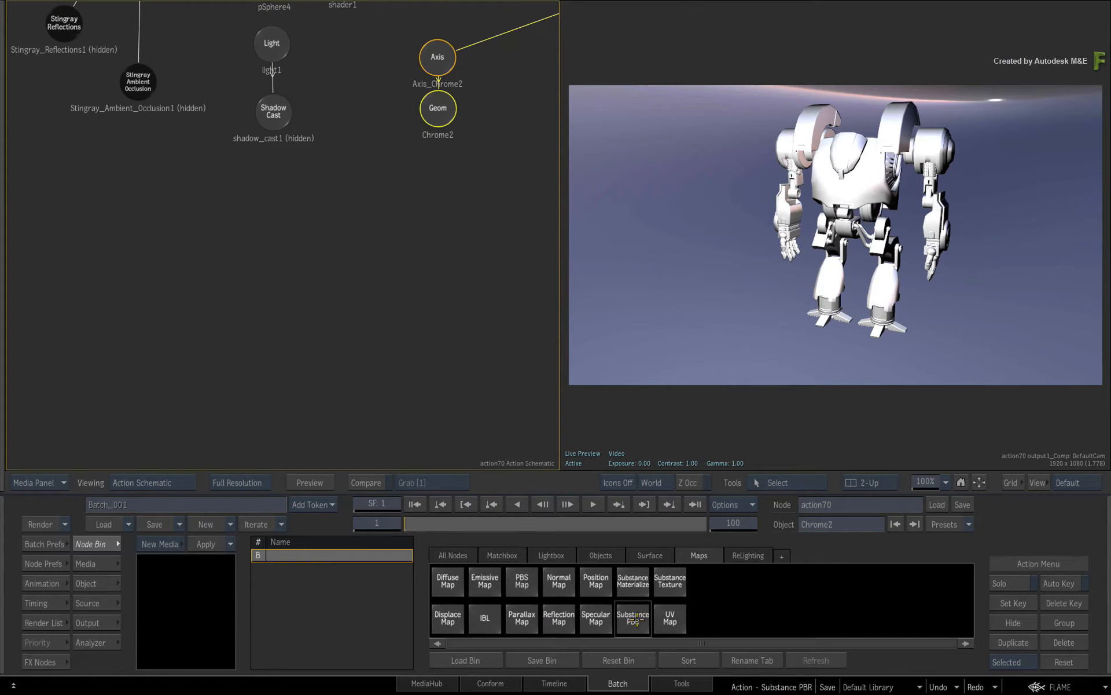
drag(635, 619, 453, 205)
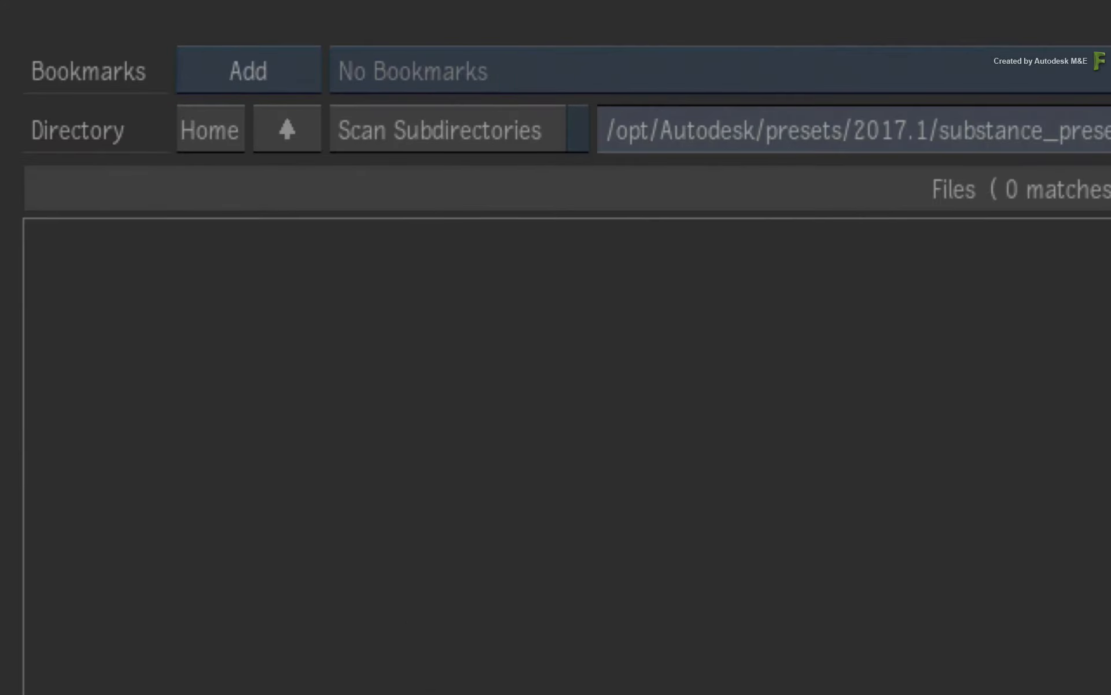
Step: Scan the PBR preset subdirectories, show the presets as proxies and load the metal_aluminium preset from the Metal folder
click(464, 127)
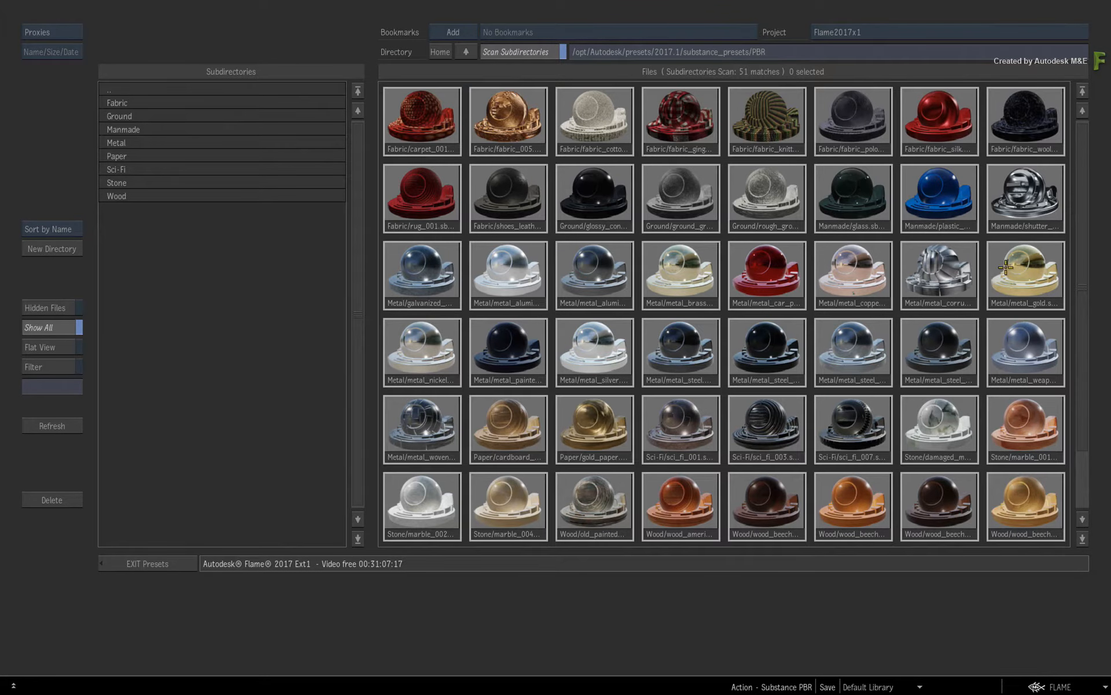
drag(1070, 322, 1110, 272)
click(53, 31)
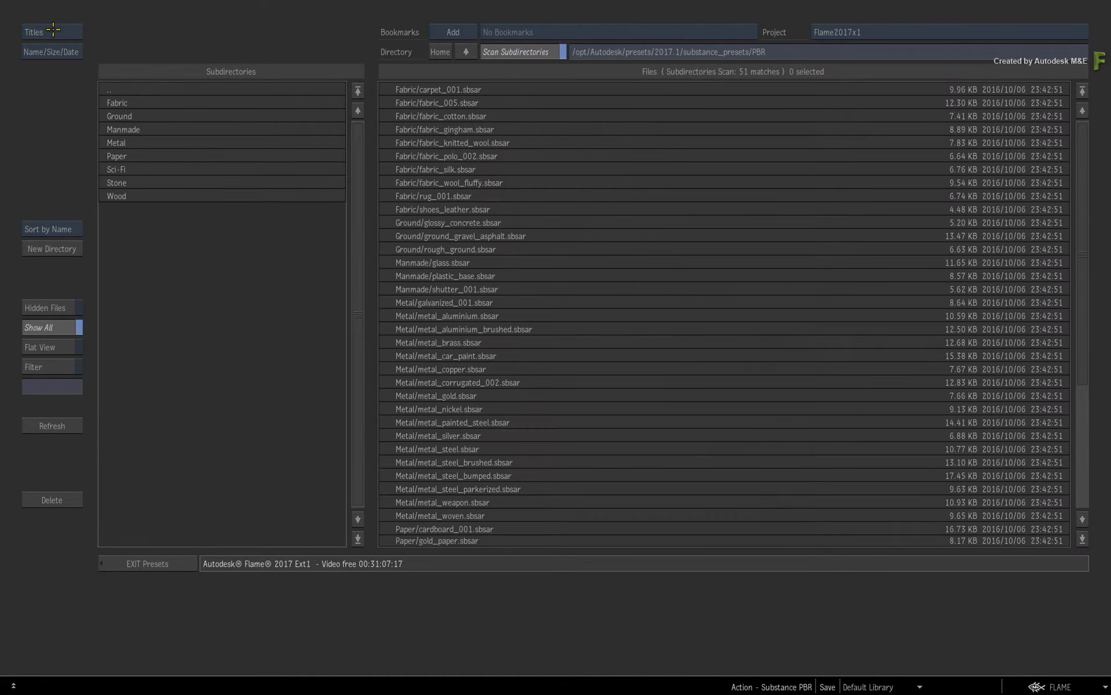
click(59, 30)
click(58, 31)
click(58, 31)
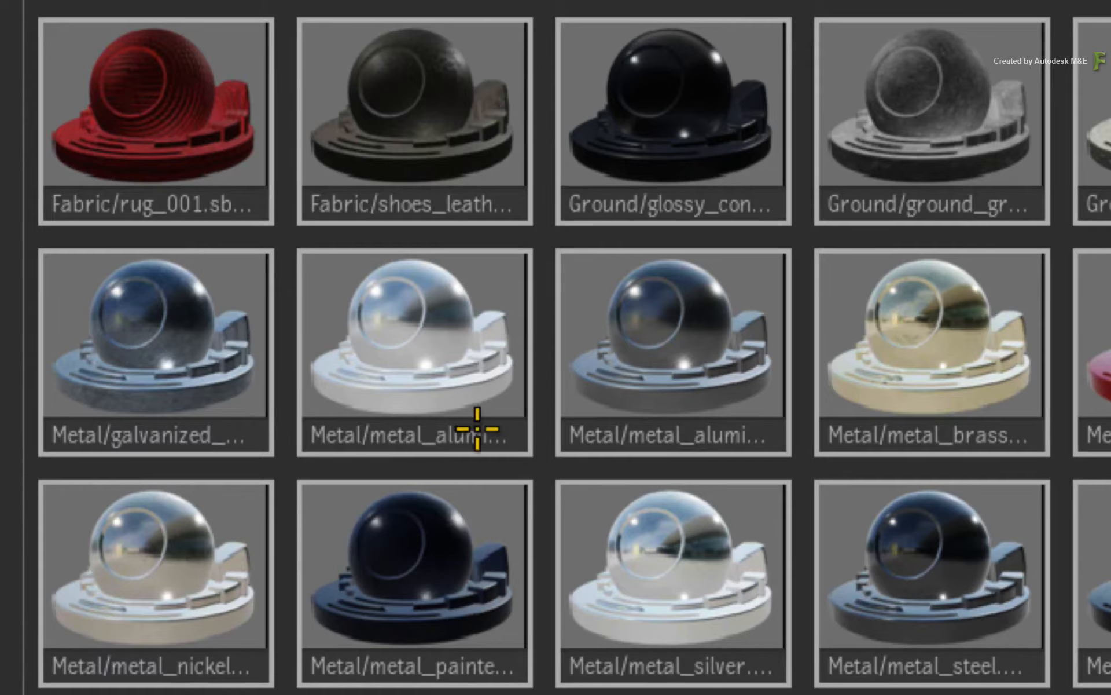
click(446, 319)
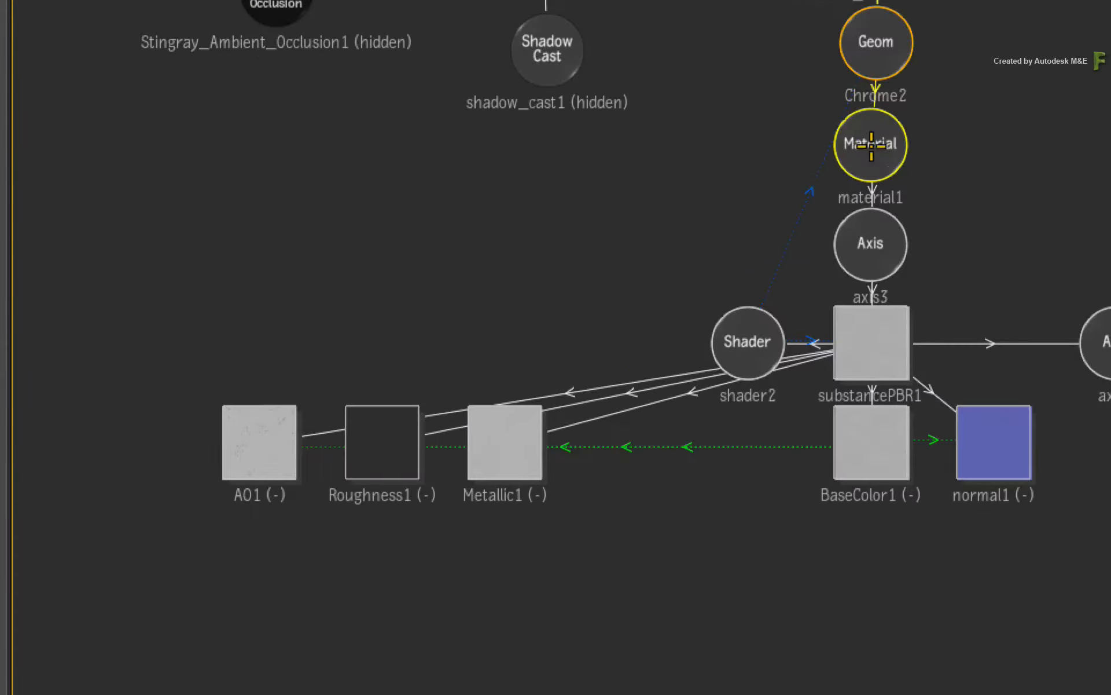
Step: Move the material1 node tree down and away from Chrome2, and place the shader2 node above the map connections
drag(437, 157, 367, 192)
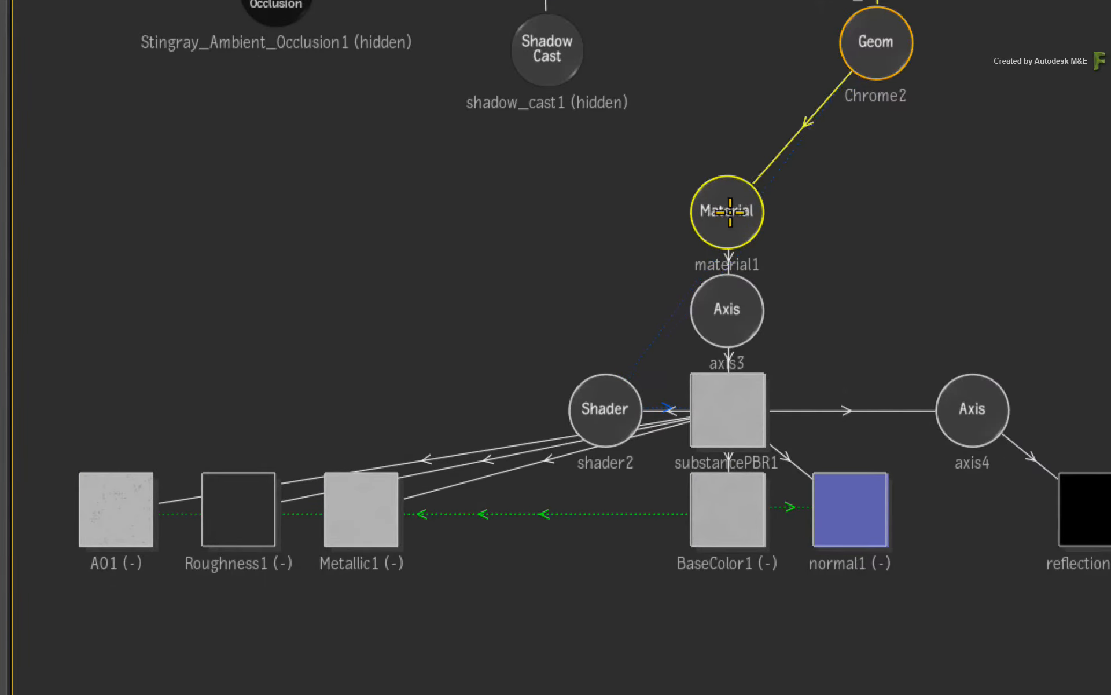
drag(729, 212, 682, 223)
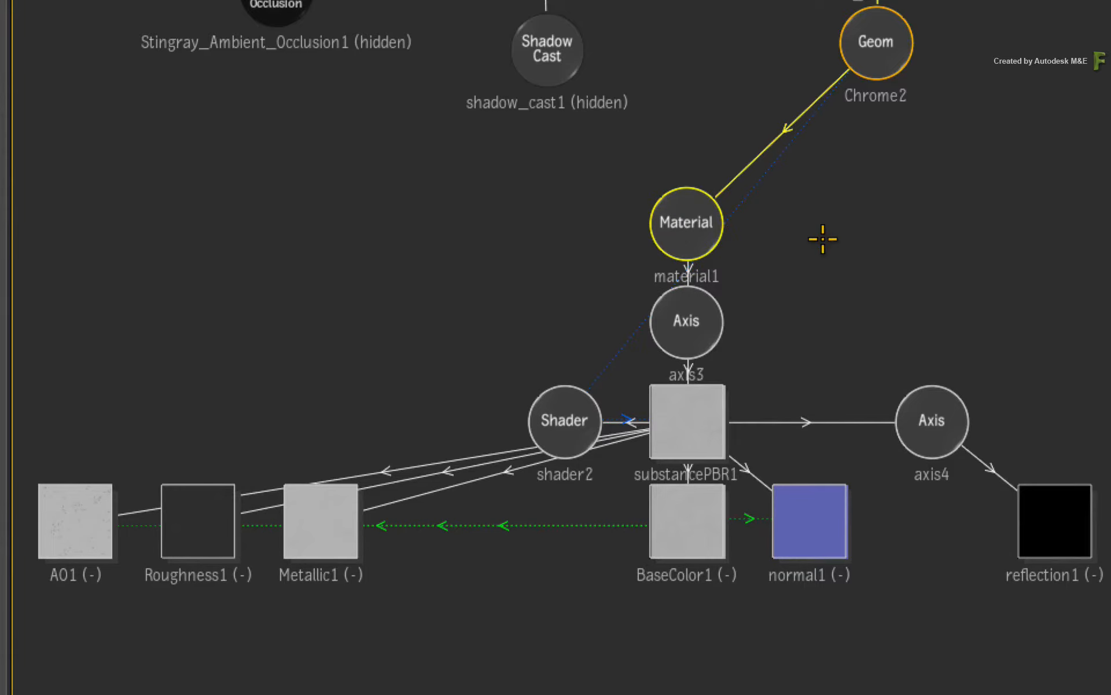
click(563, 409)
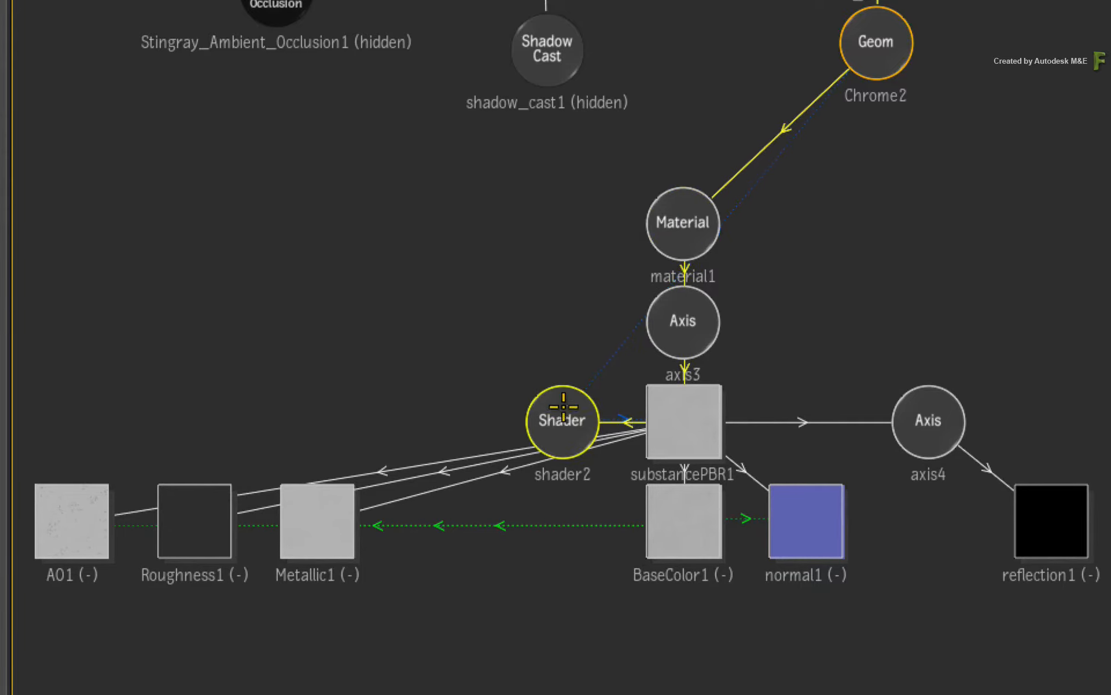
drag(573, 408, 523, 302)
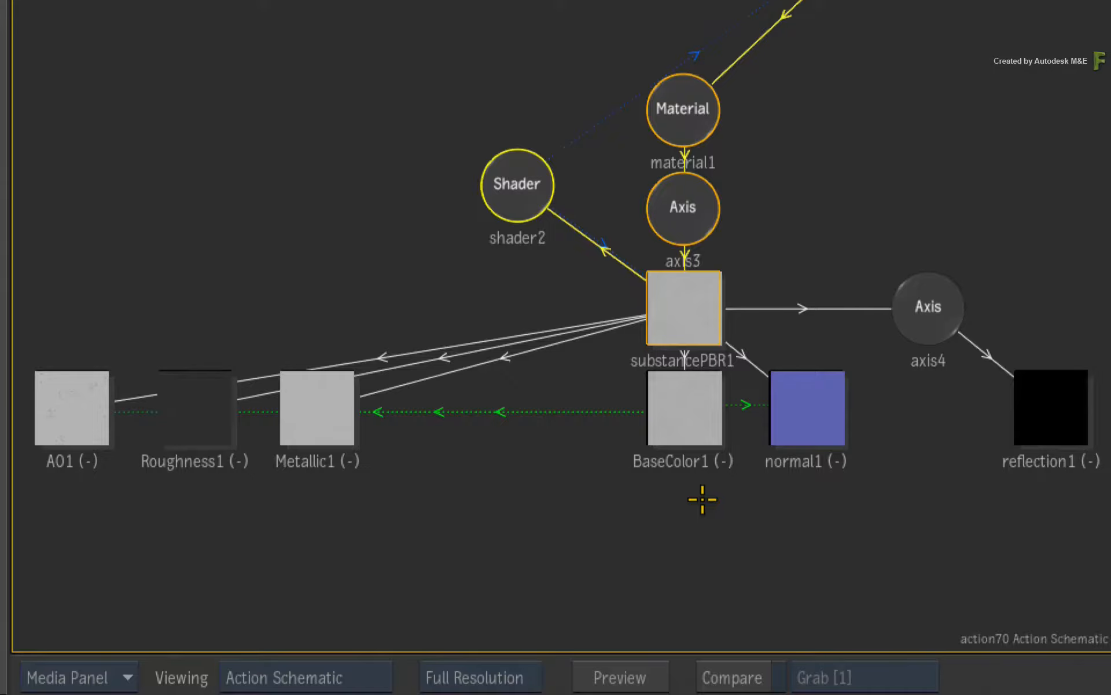
Step: Hide the Roughness1 map and unhide it again
key(h)
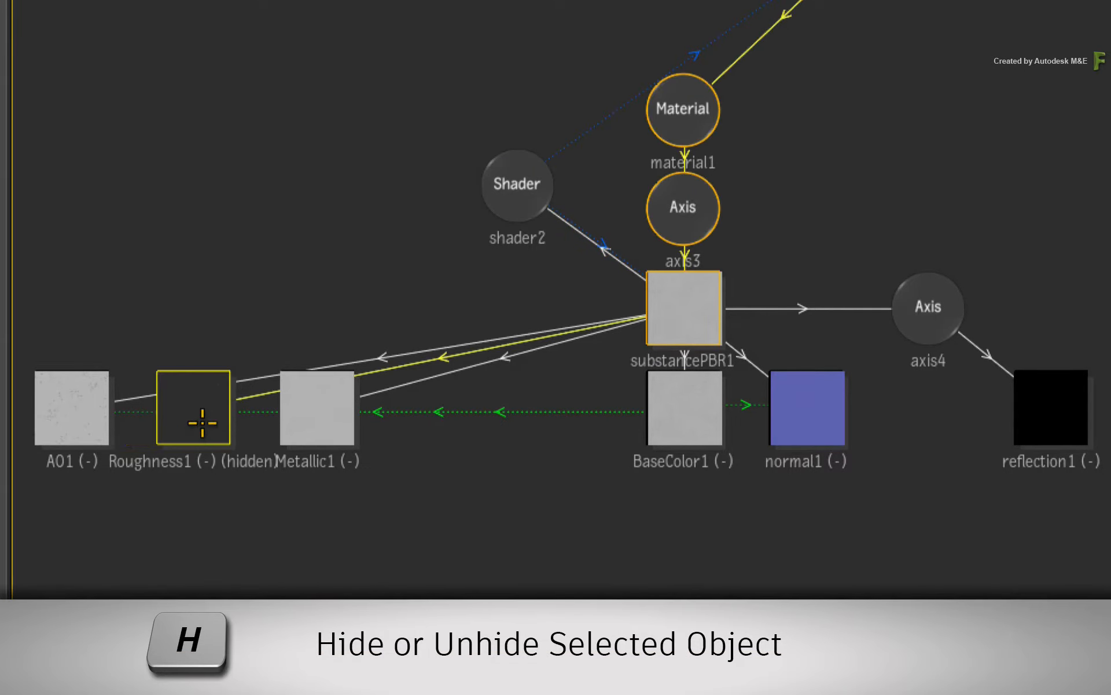
key(h)
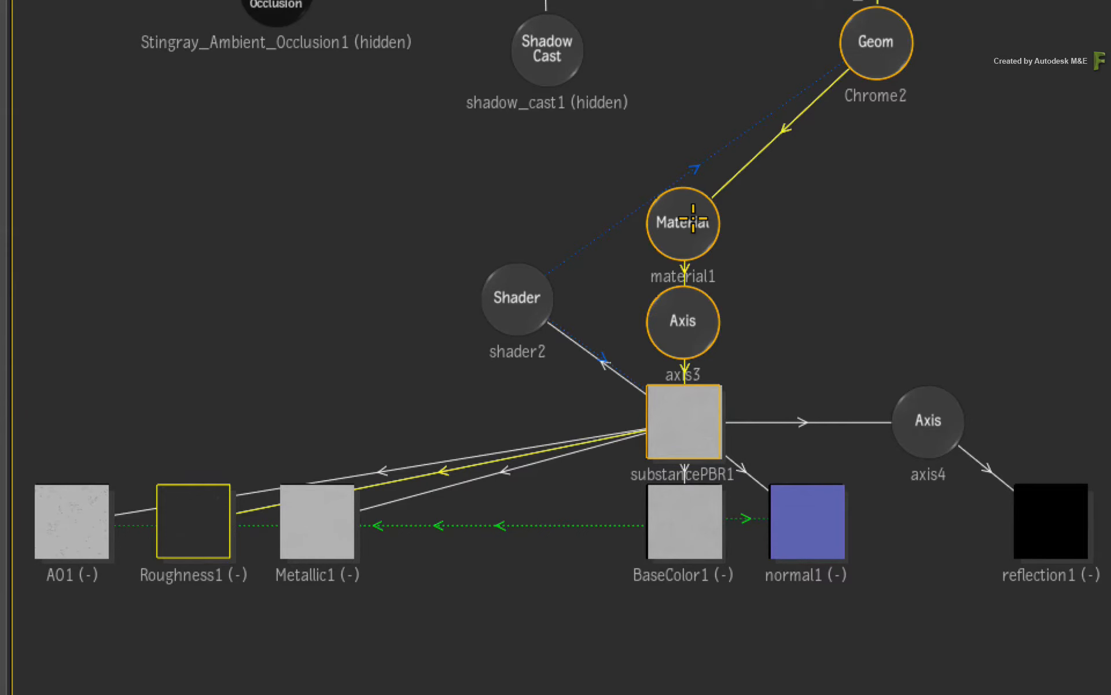
Step: Examine the material1 node's surface settings and select the substancePBR1 node
click(693, 221)
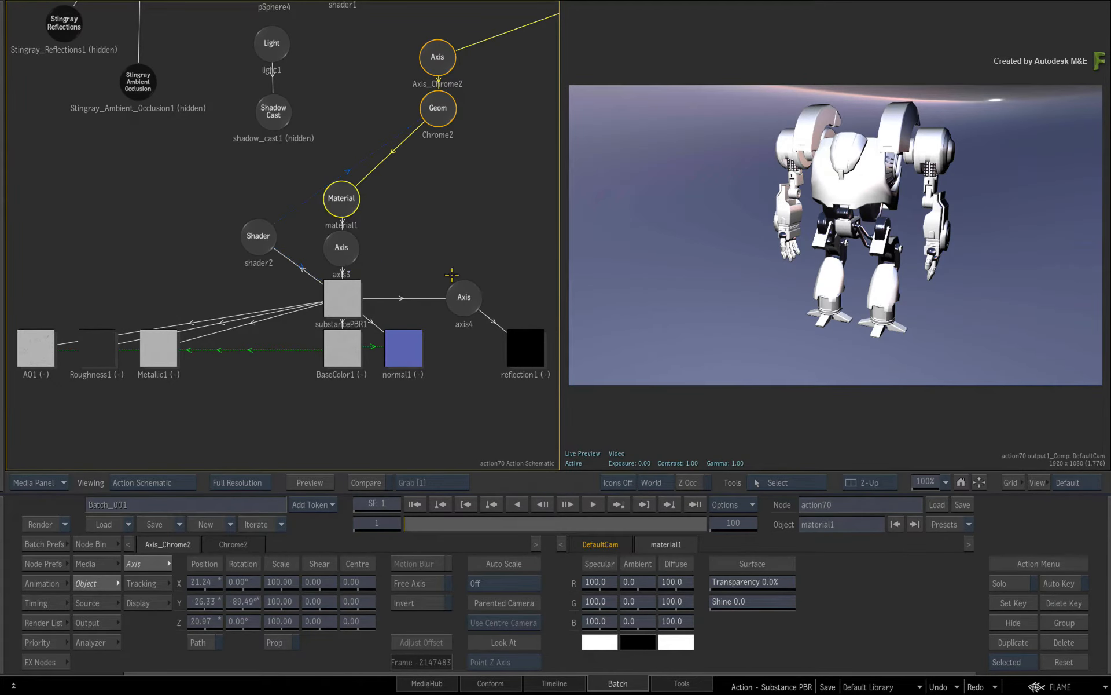
mouse_move(722, 583)
mouse_down()
mouse_move(788, 584)
mouse_move(732, 585)
mouse_up()
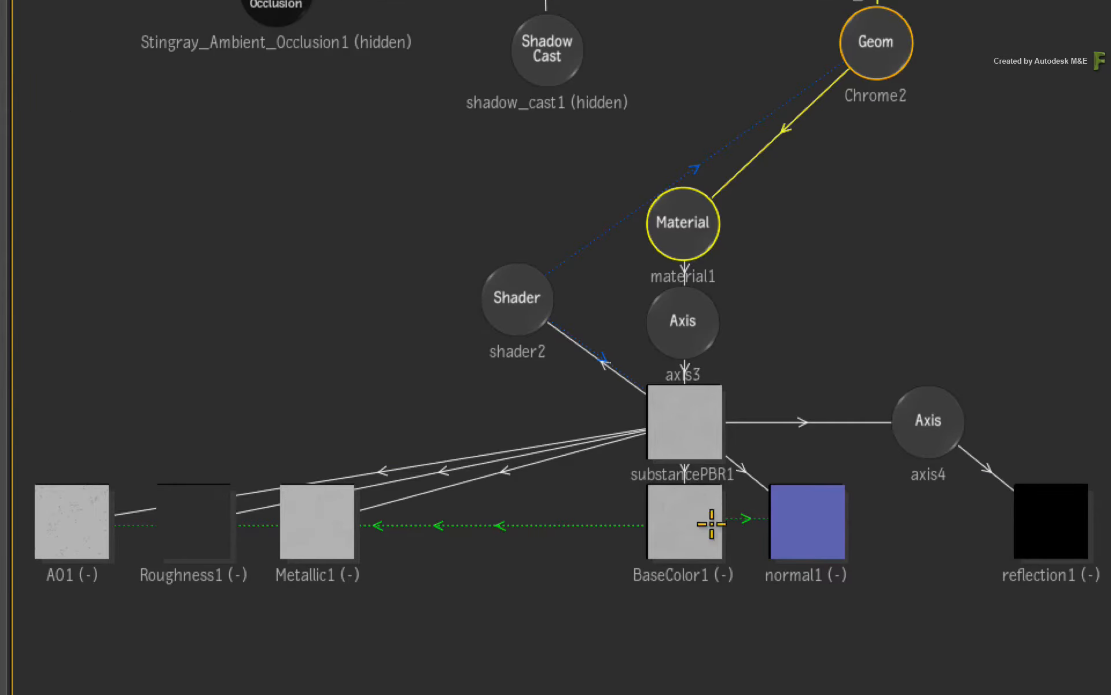
drag(698, 422, 695, 427)
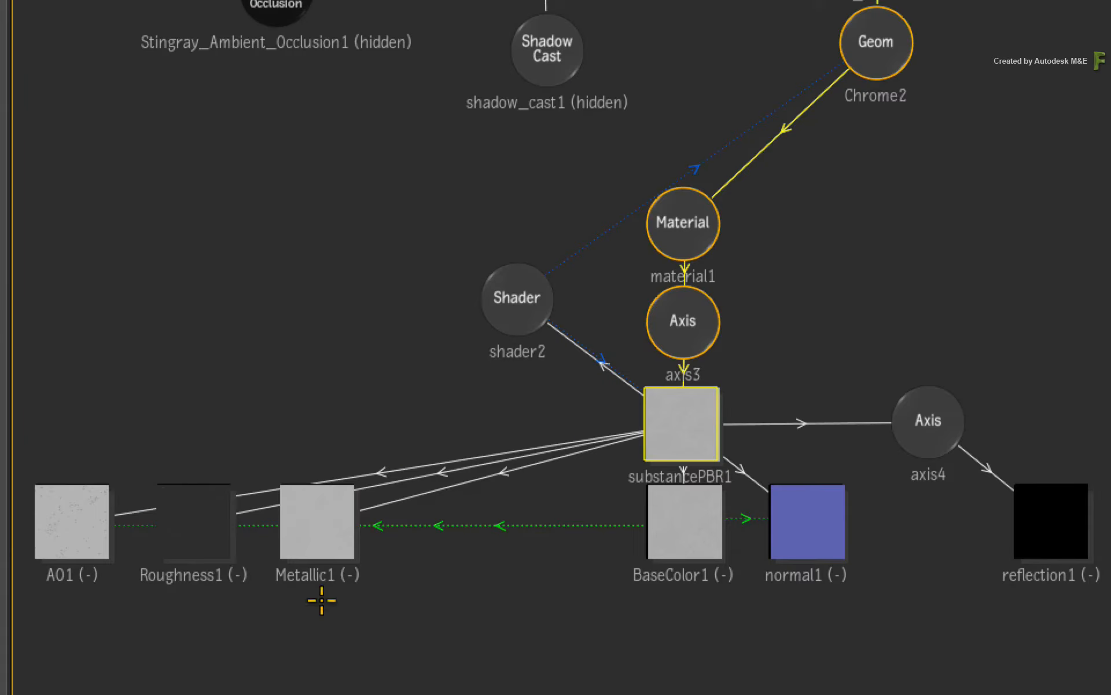
Step: View the Roughness1 texture on its own in the viewer, and return to the composited robot result
click(98, 351)
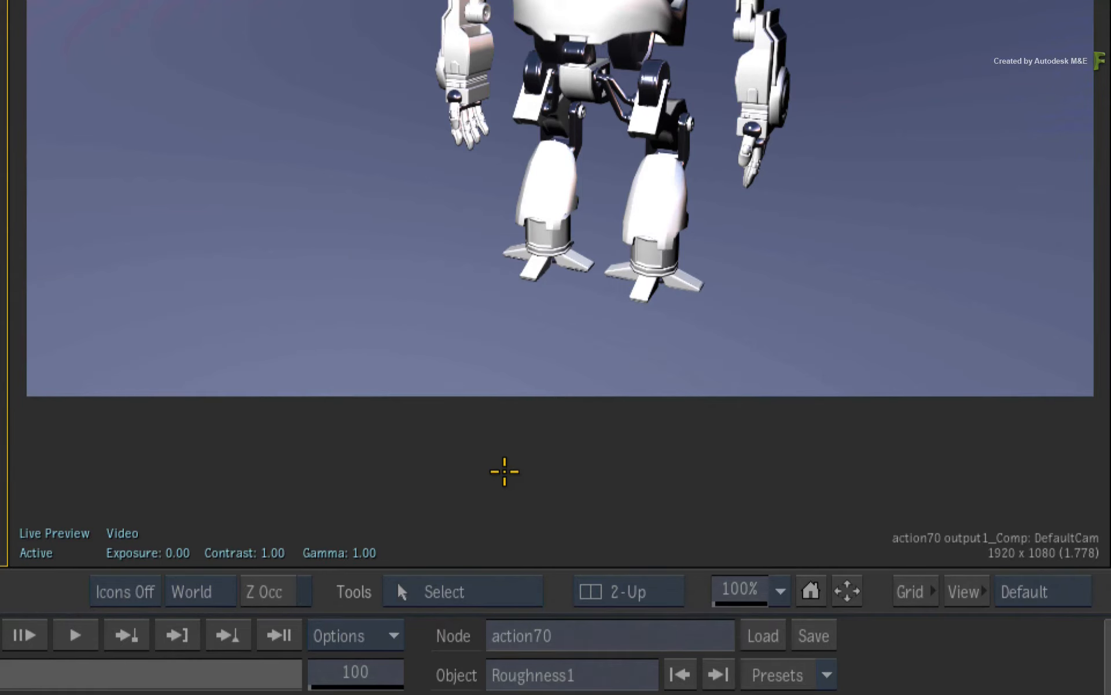
key(F8)
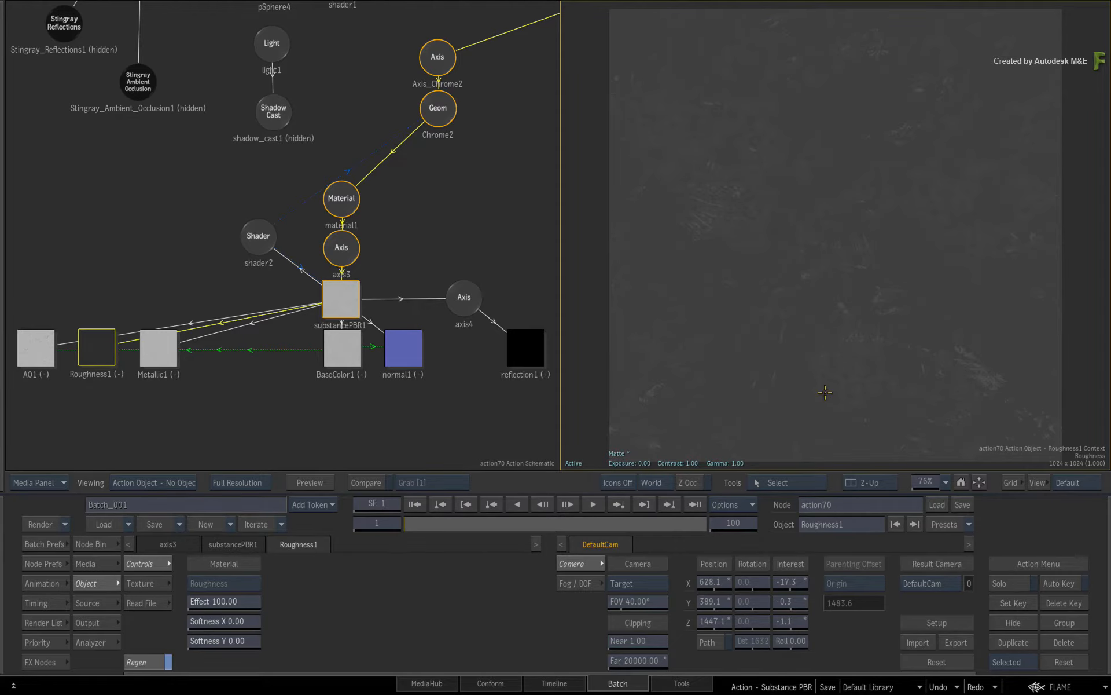
key(F4)
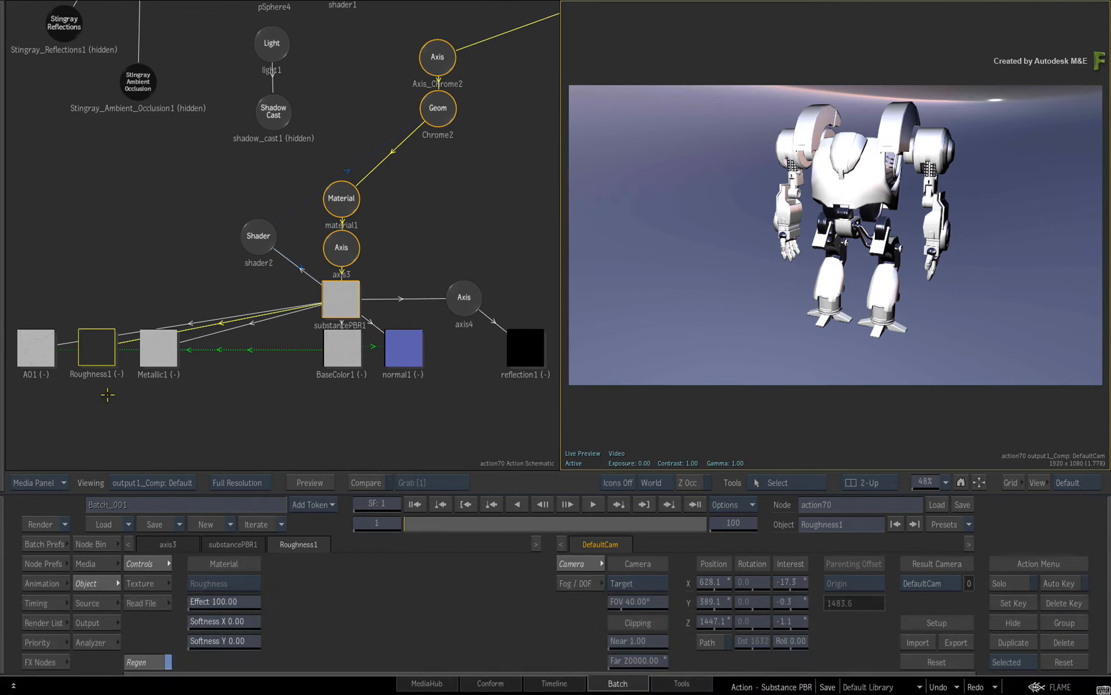
Step: Pull the Roughness1 node below its row to inspect its connections, and put it back between AO1 and Metallic1
click(352, 300)
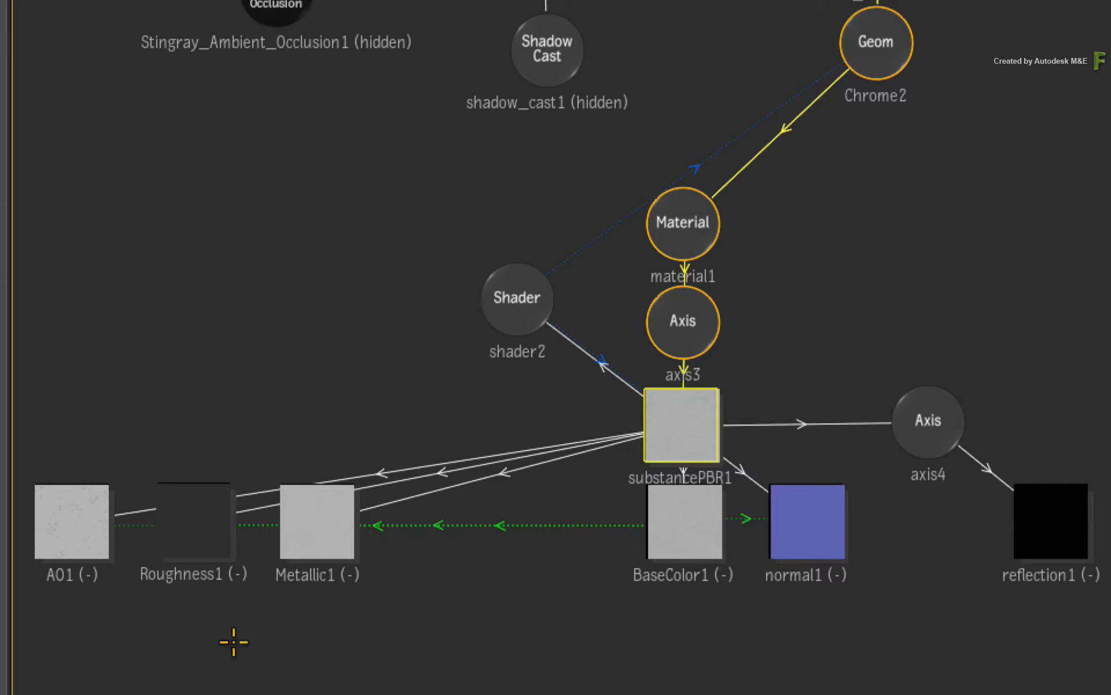
drag(197, 522, 193, 611)
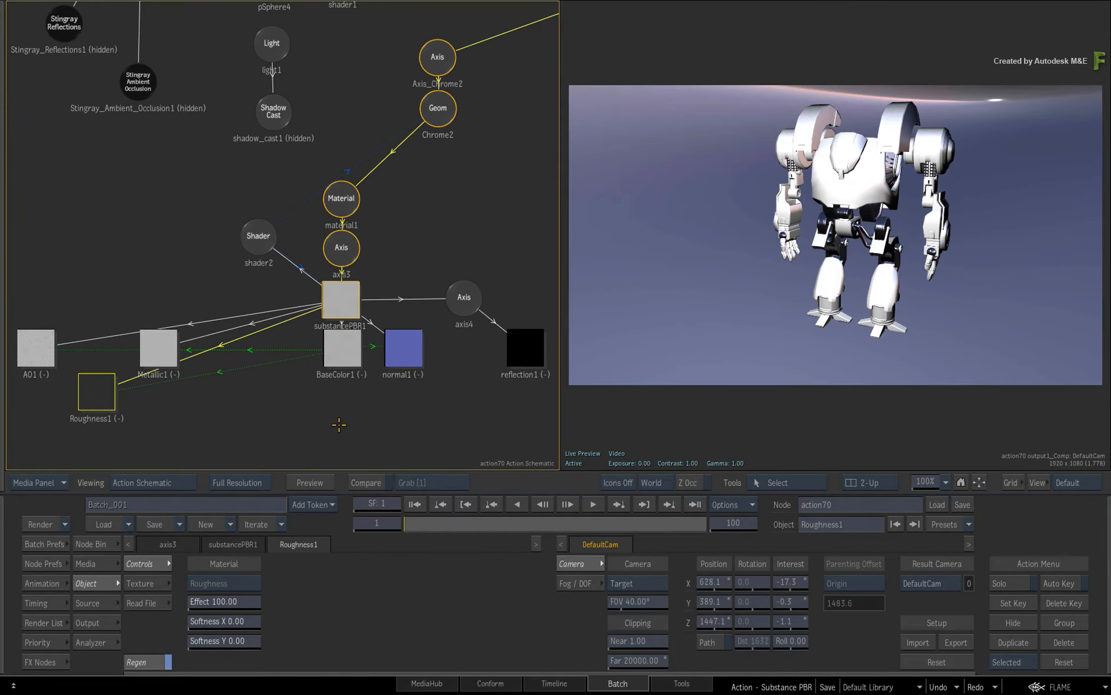
drag(91, 395, 91, 351)
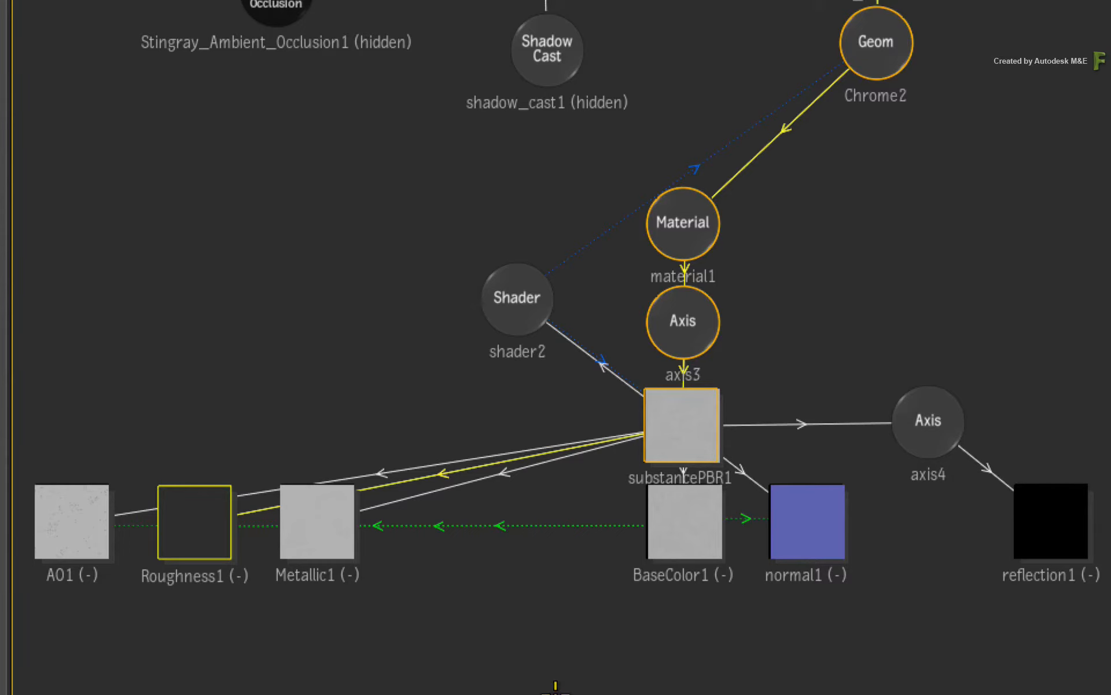
Step: In substancePBR1's advanced parameters, set Aluminium Roughness to 0.365, Scratches to 0.67 and Dirt to 0.26
click(682, 429)
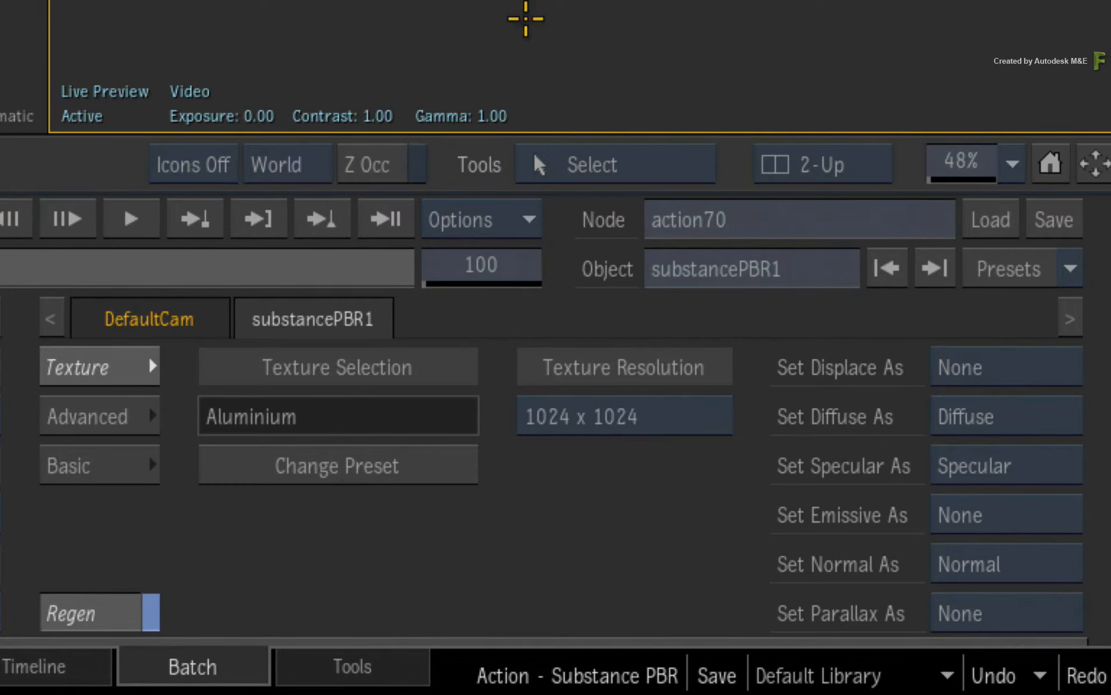
click(96, 417)
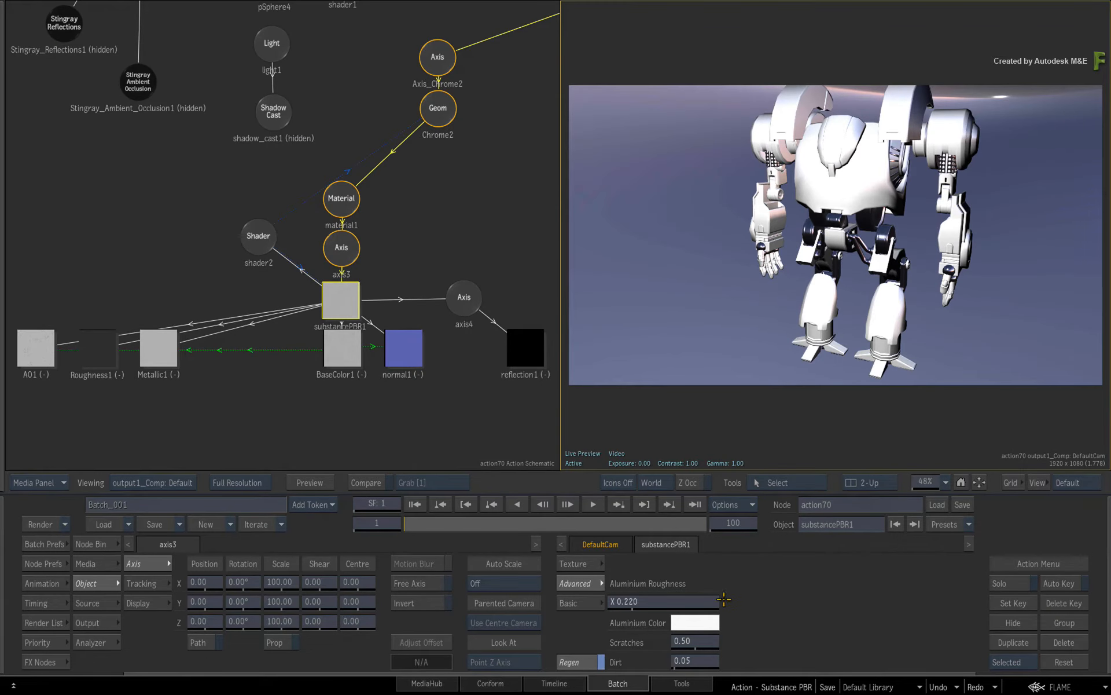
click(633, 603)
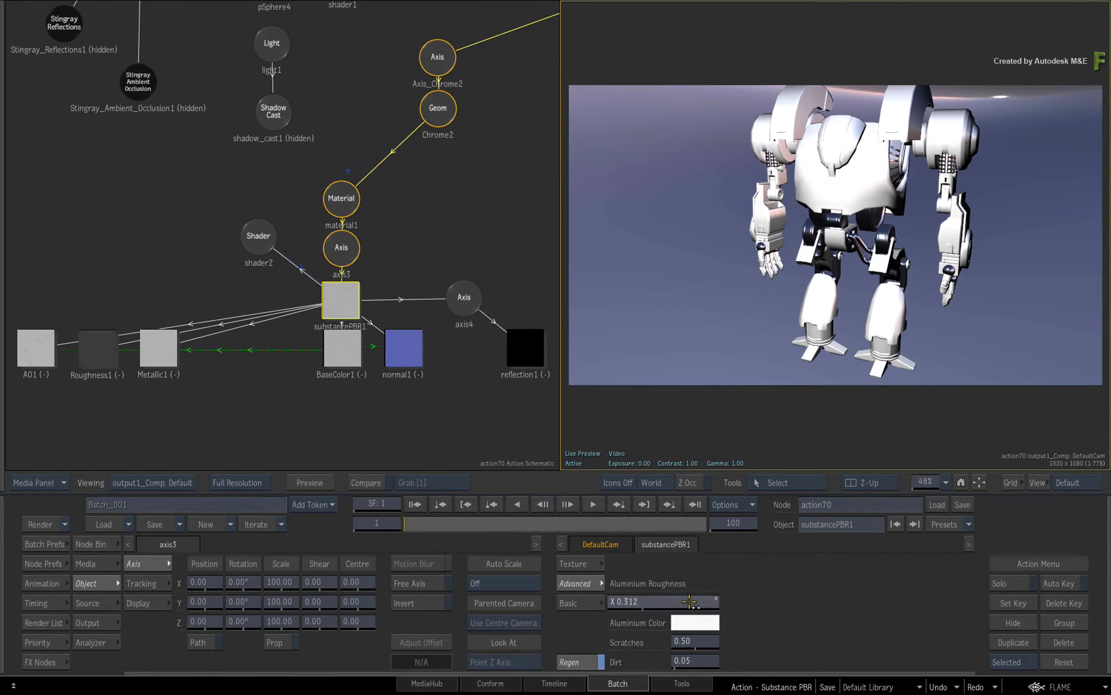
mouse_move(700, 601)
mouse_down()
mouse_move(718, 608)
mouse_move(703, 641)
mouse_up()
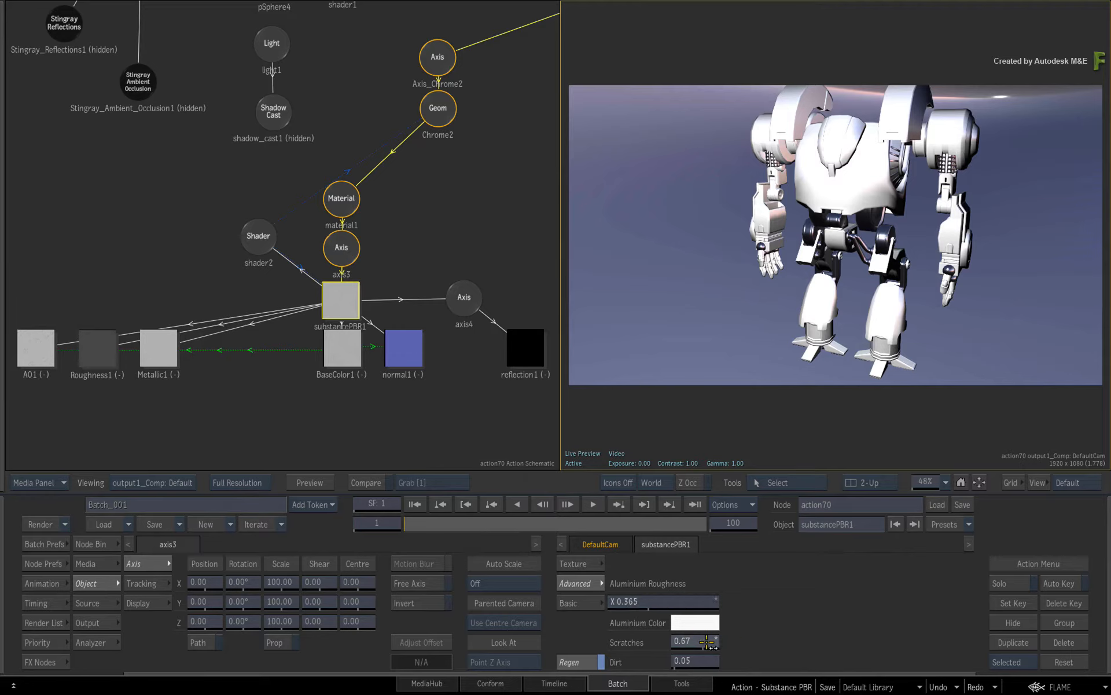
click(689, 660)
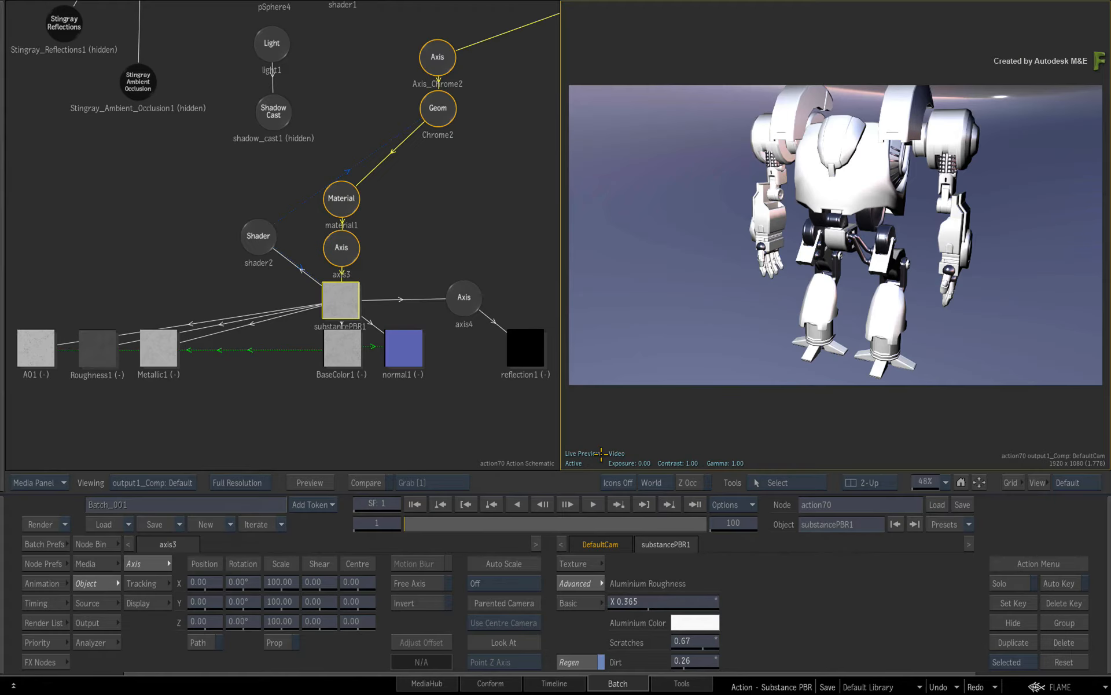
Step: Add a Substance PBR map node to the Plastic2 geometry
drag(486, 201, 332, 238)
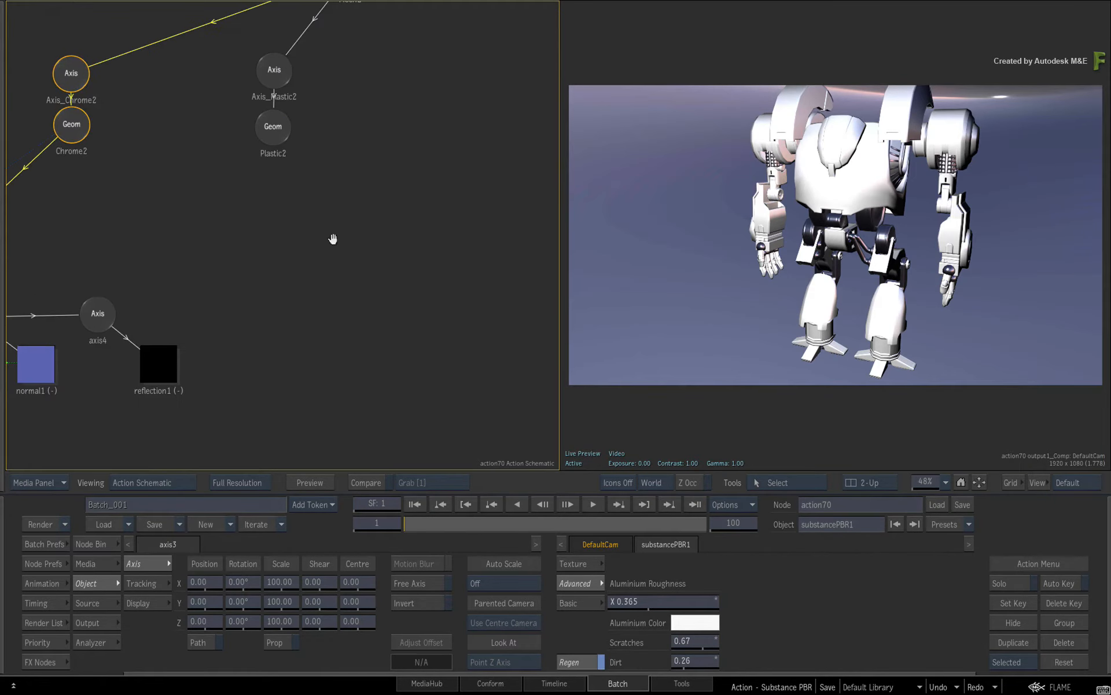
click(276, 124)
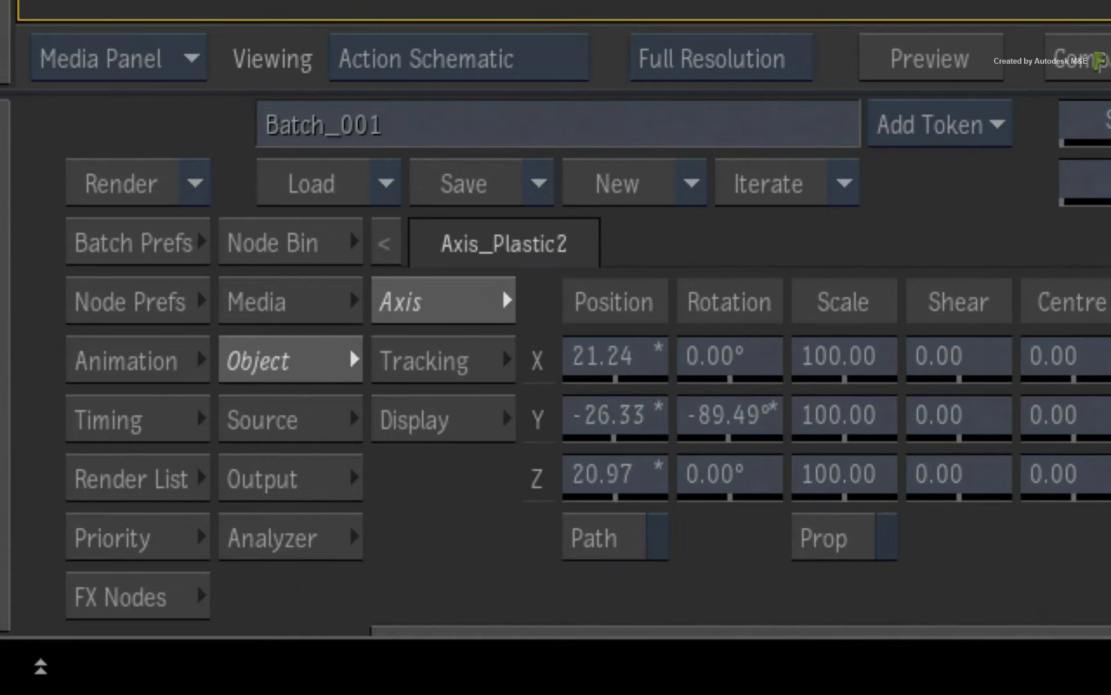
click(255, 242)
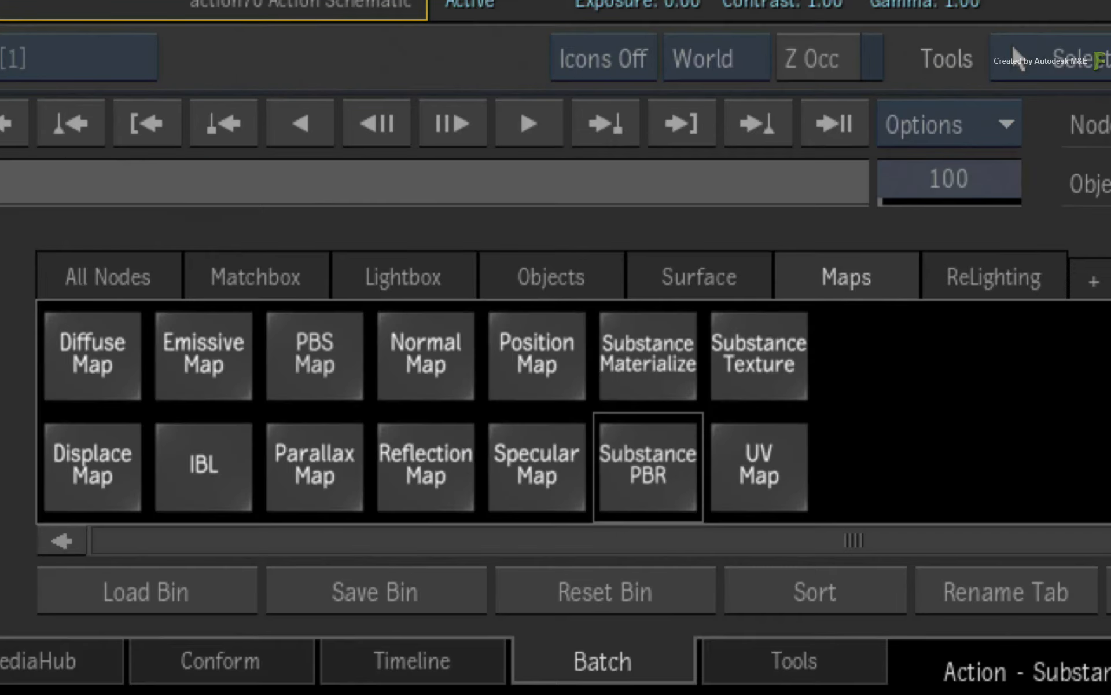
drag(674, 465, 1, 405)
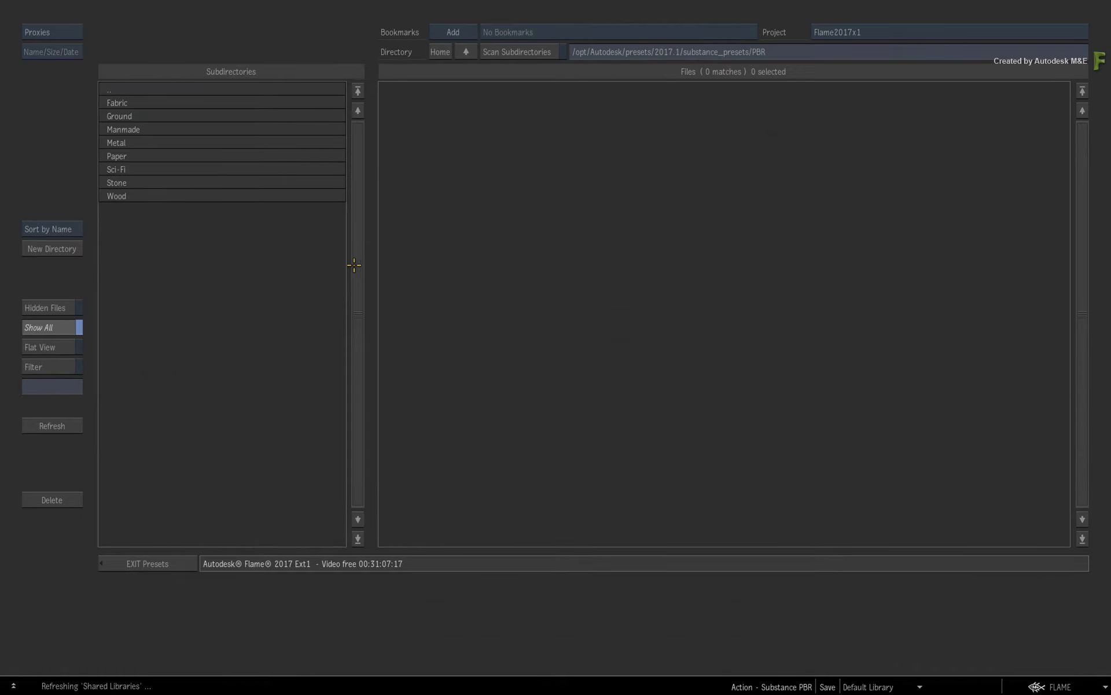
Step: Load the plastic_base preset from the Manmade folder, and move the material2 node tree clear of the chrome maps
click(155, 129)
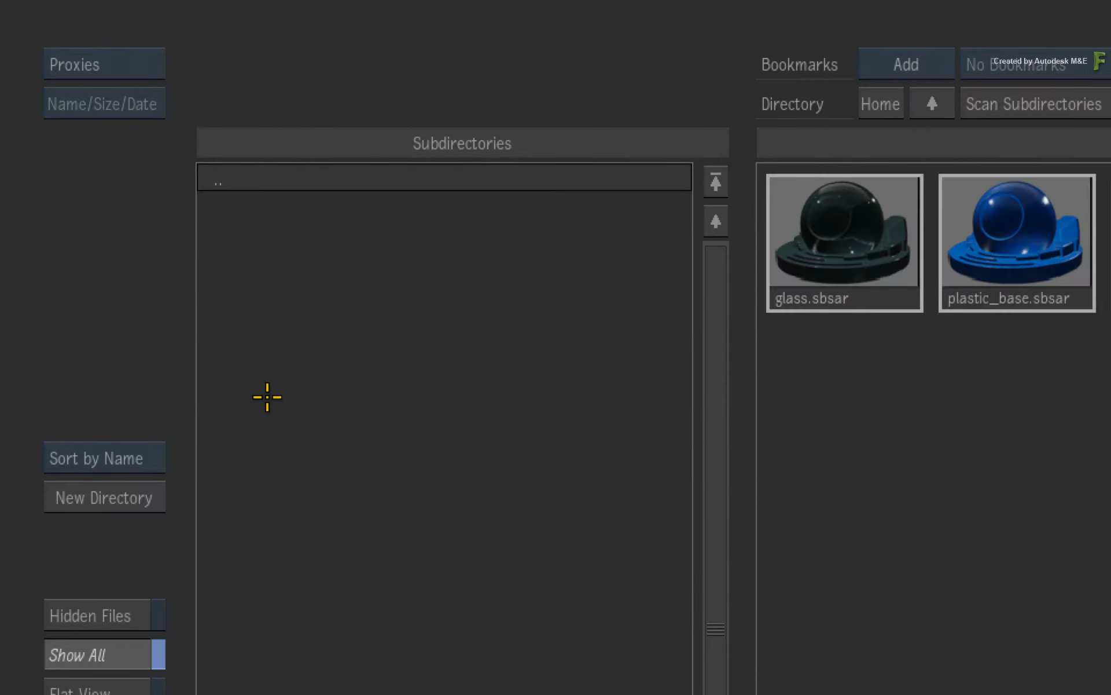
click(1052, 220)
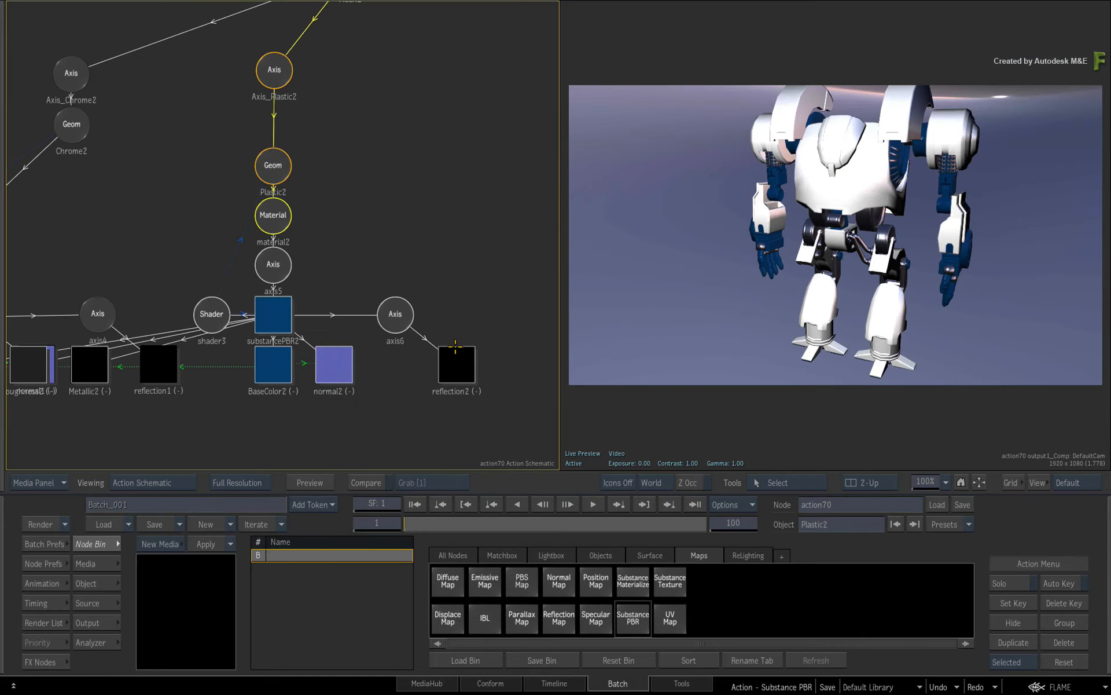
drag(270, 200, 337, 268)
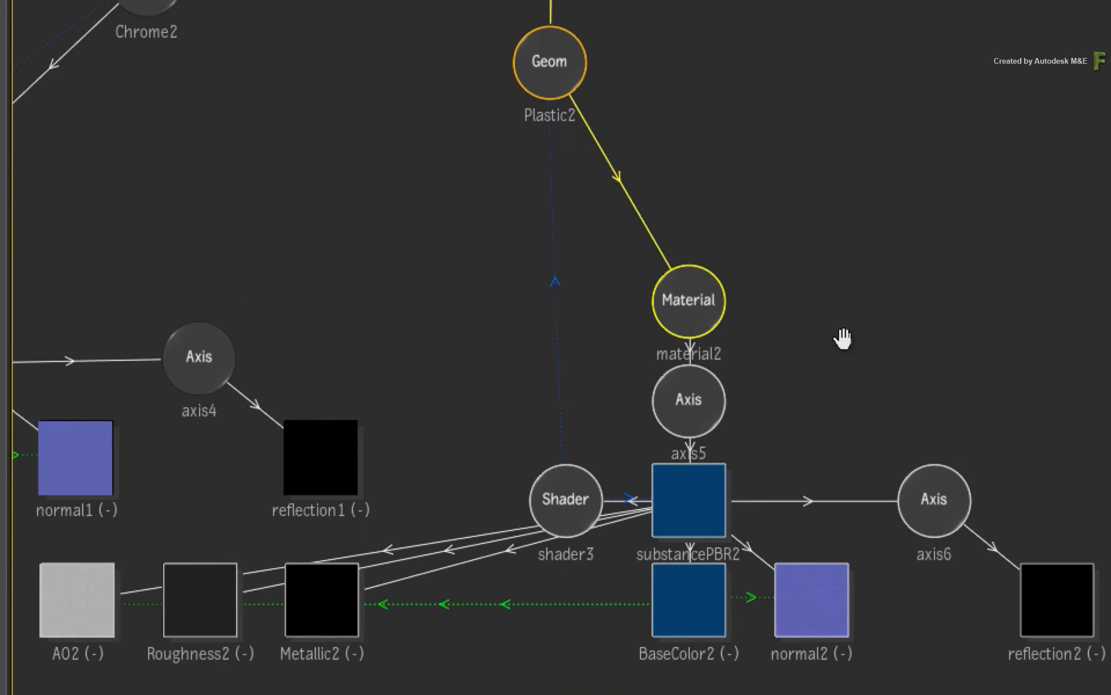
Step: In substancePBR2's advanced parameters, set the Plastic Color to the mid grey from the palette
drag(843, 339, 816, 236)
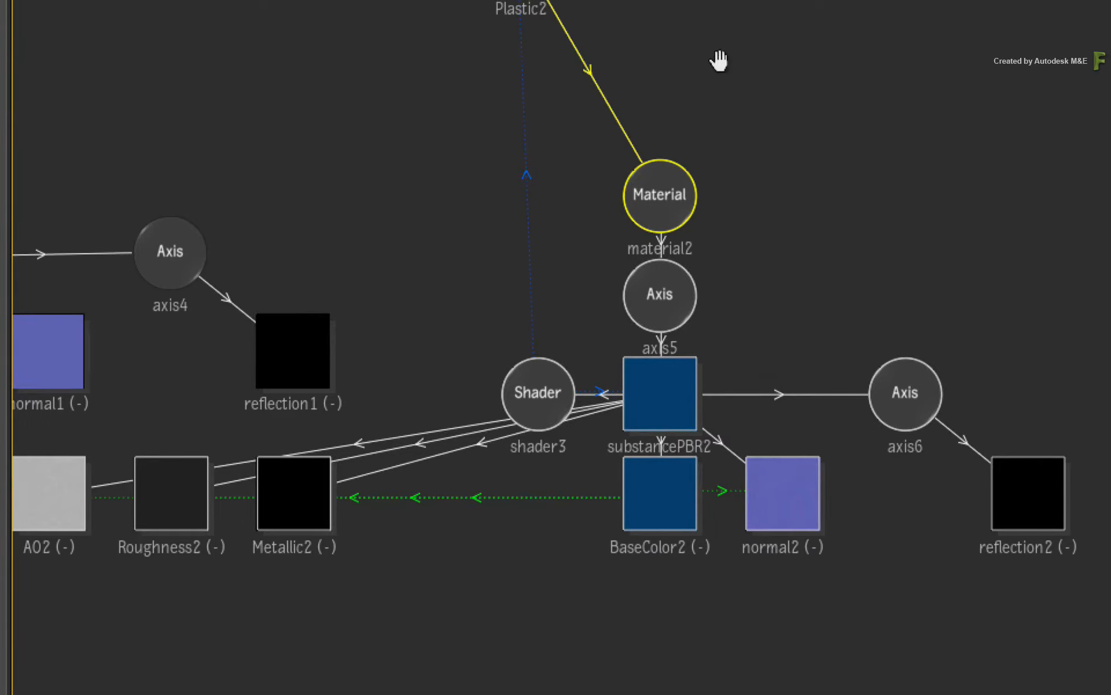
drag(719, 60, 774, 62)
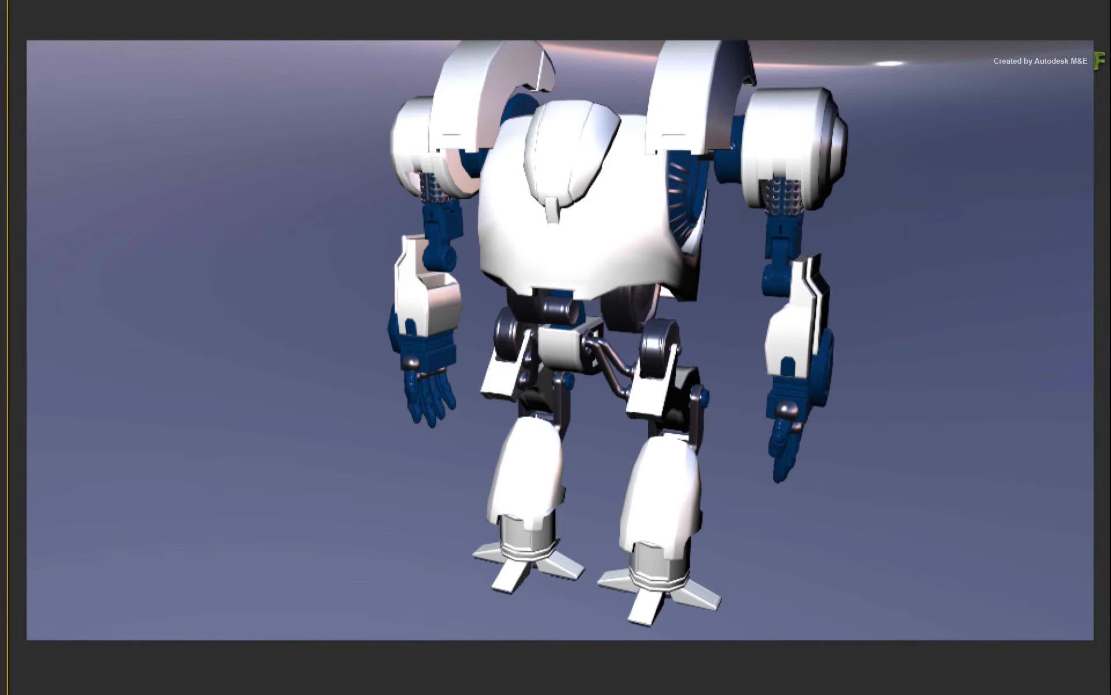
mouse_move(605, 434)
mouse_down()
mouse_move(655, 449)
mouse_move(614, 435)
mouse_up()
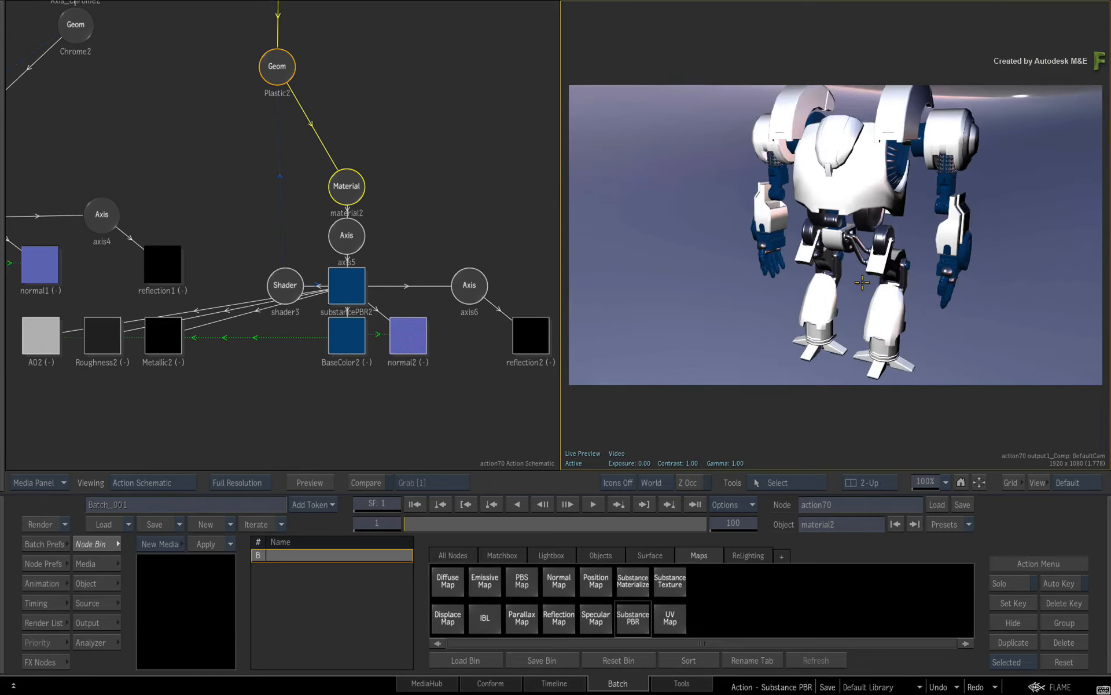
drag(862, 282, 655, 320)
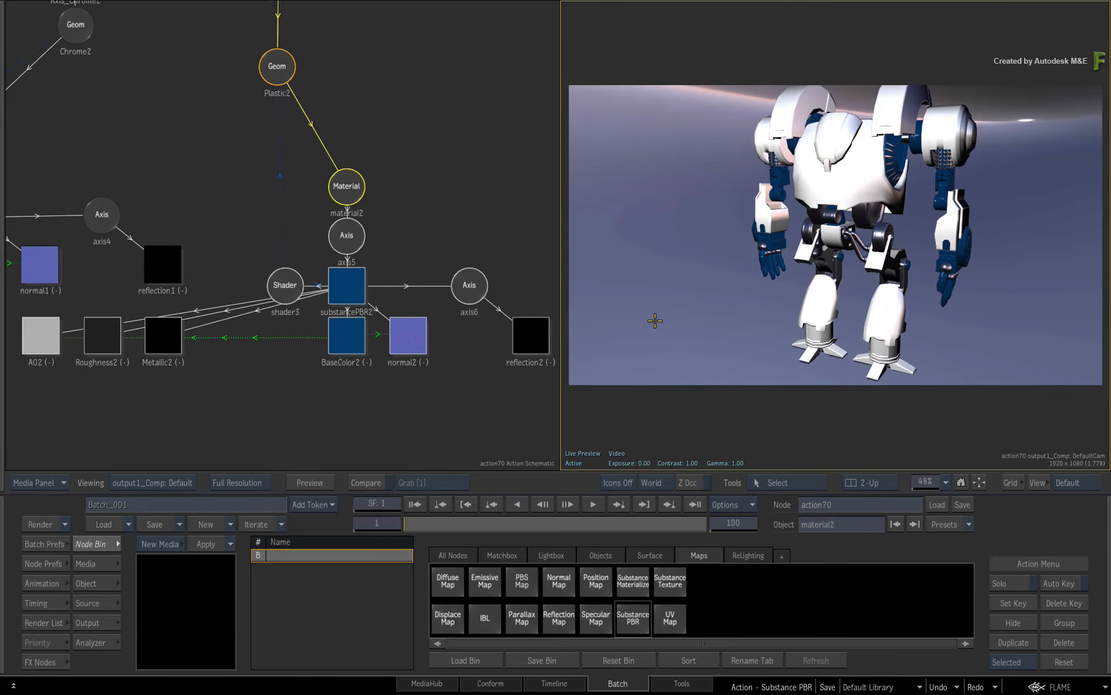
click(347, 286)
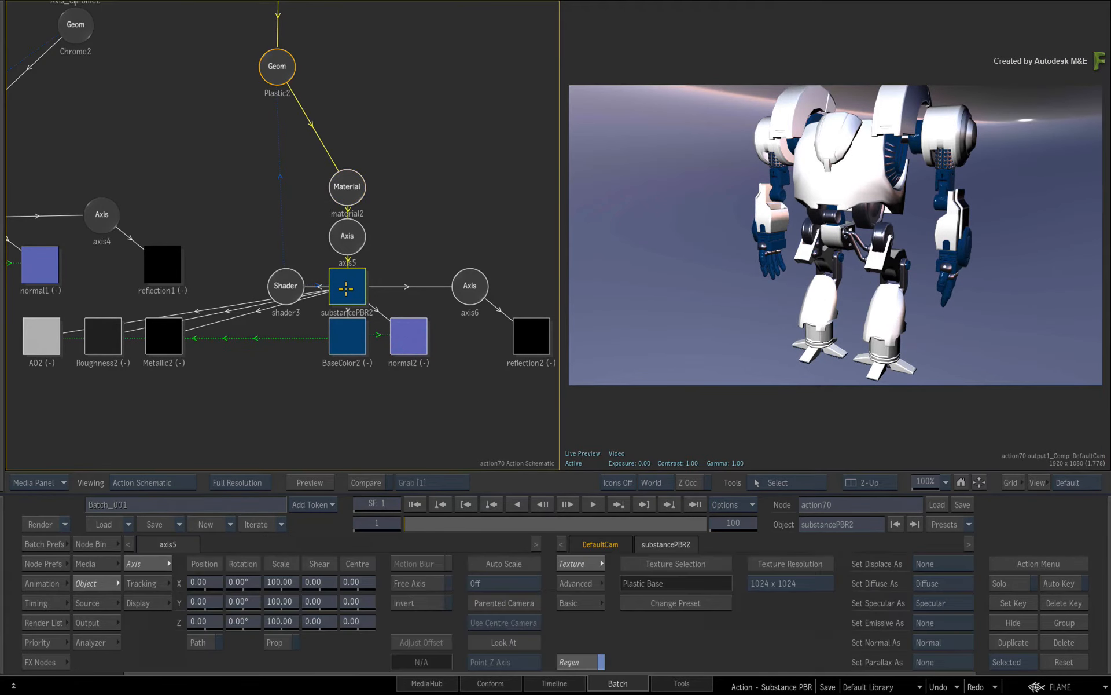
click(580, 583)
click(705, 622)
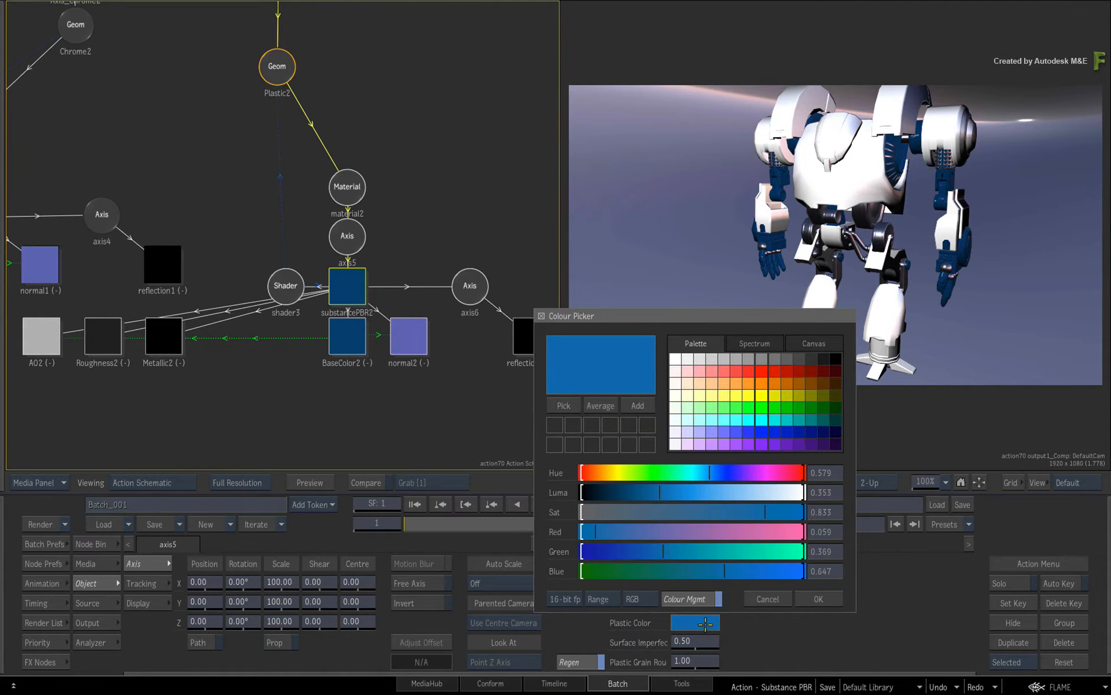
click(763, 357)
click(819, 600)
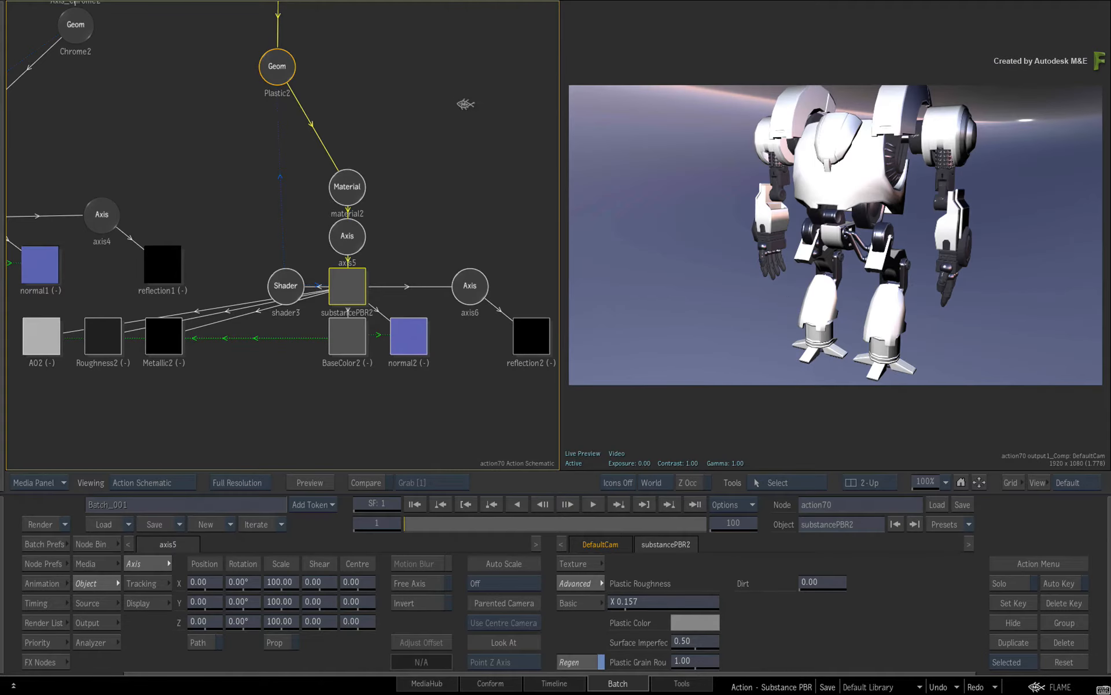
Step: Select the Head2 and Body2 geometries and add one shared Substance PBR map node to both
drag(465, 104, 205, 251)
drag(429, 305, 279, 301)
drag(263, 33, 422, 41)
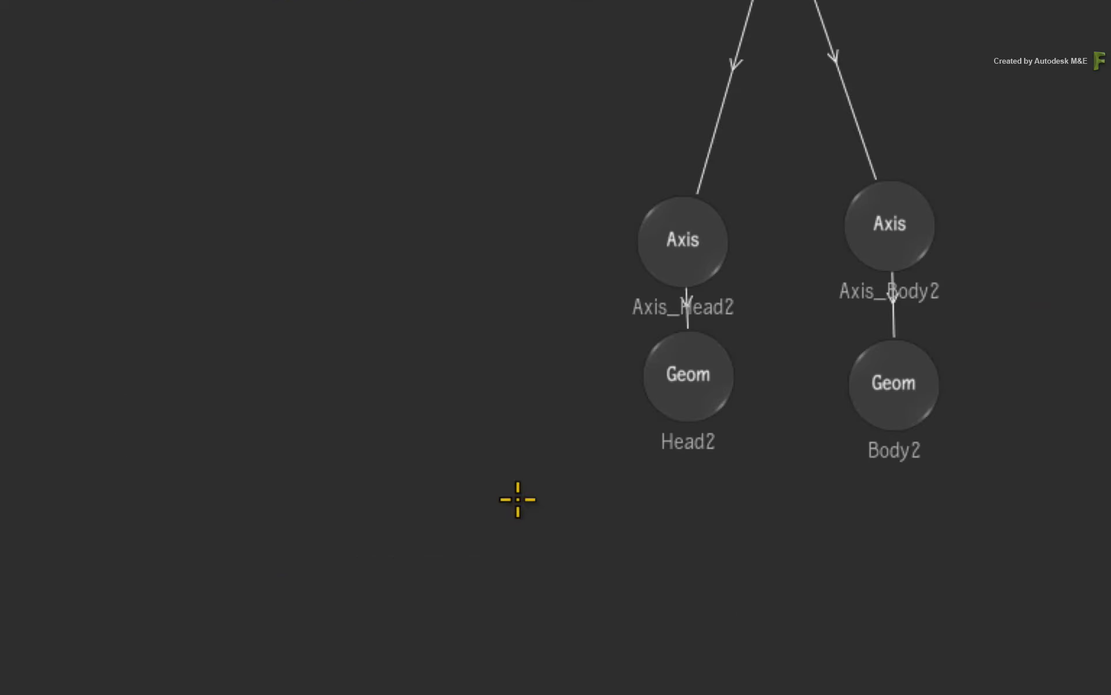
drag(520, 515, 1009, 337)
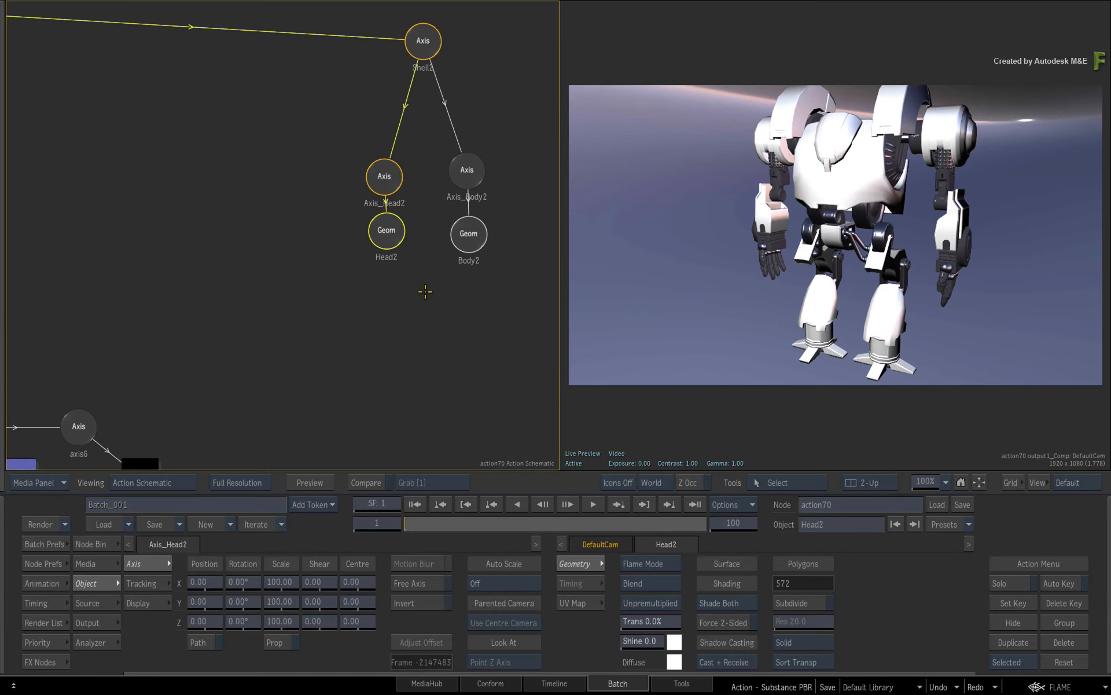
click(96, 543)
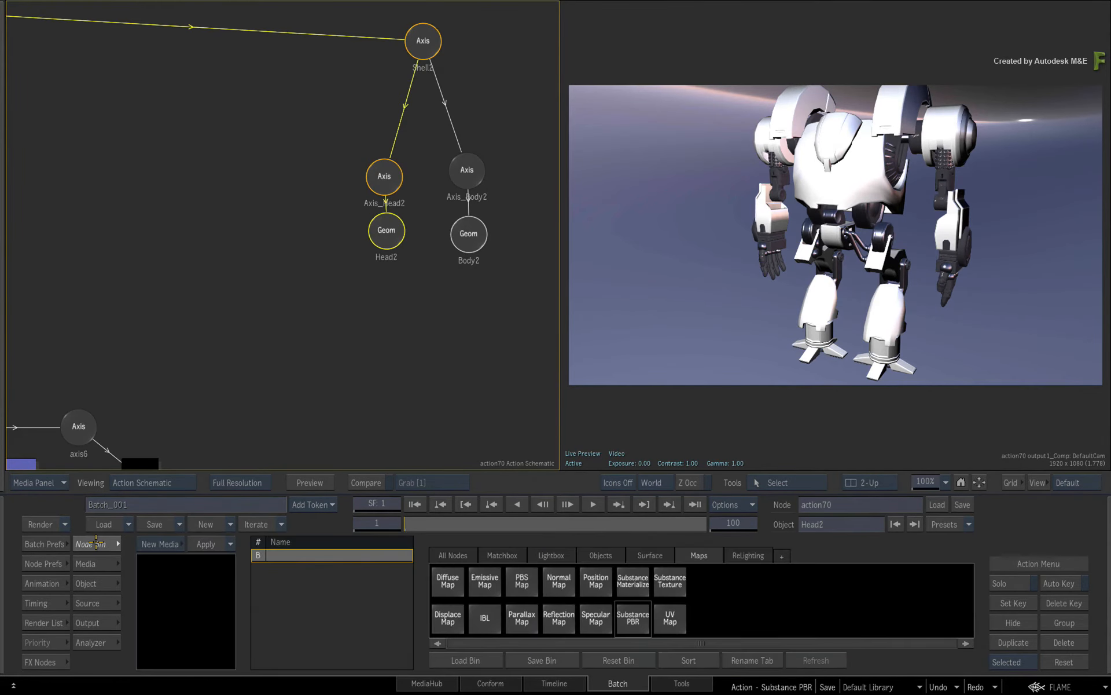
drag(625, 612, 437, 308)
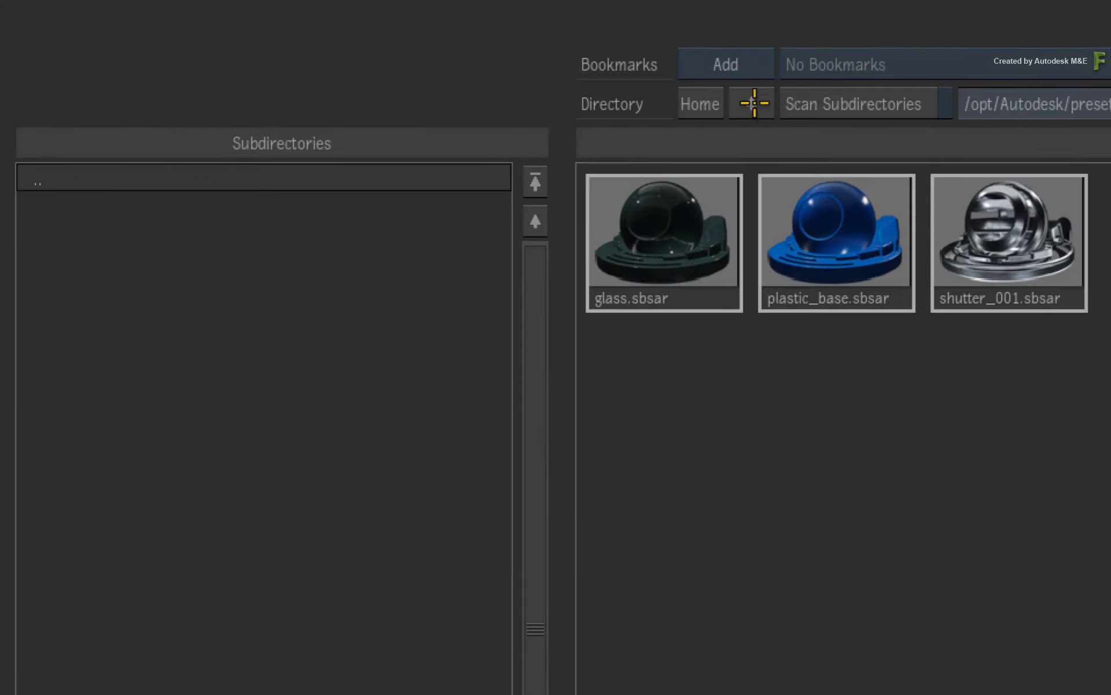
Step: Load the metal_car_paint preset from the Metal folder of the PBR presets for the head and body
click(754, 103)
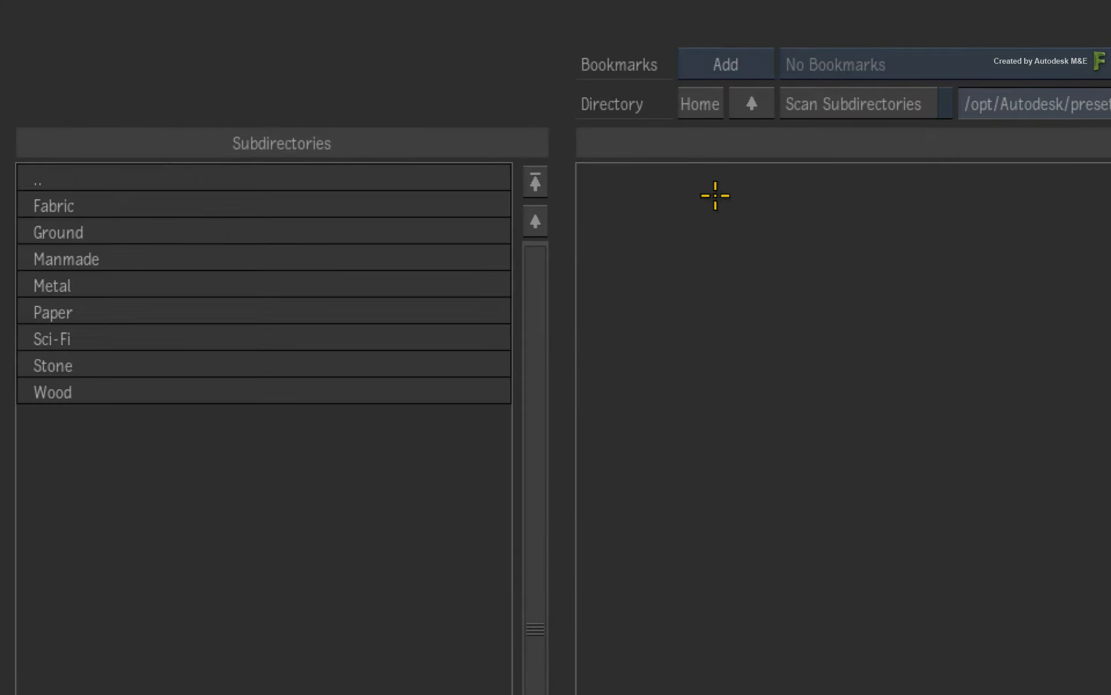
click(280, 279)
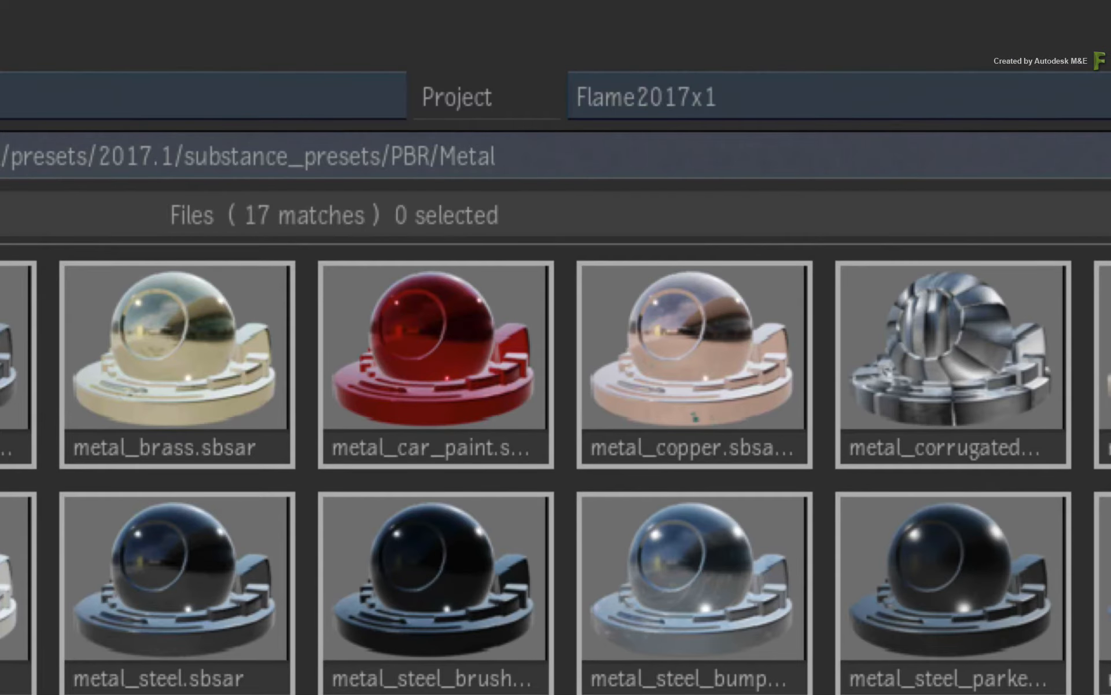
click(447, 352)
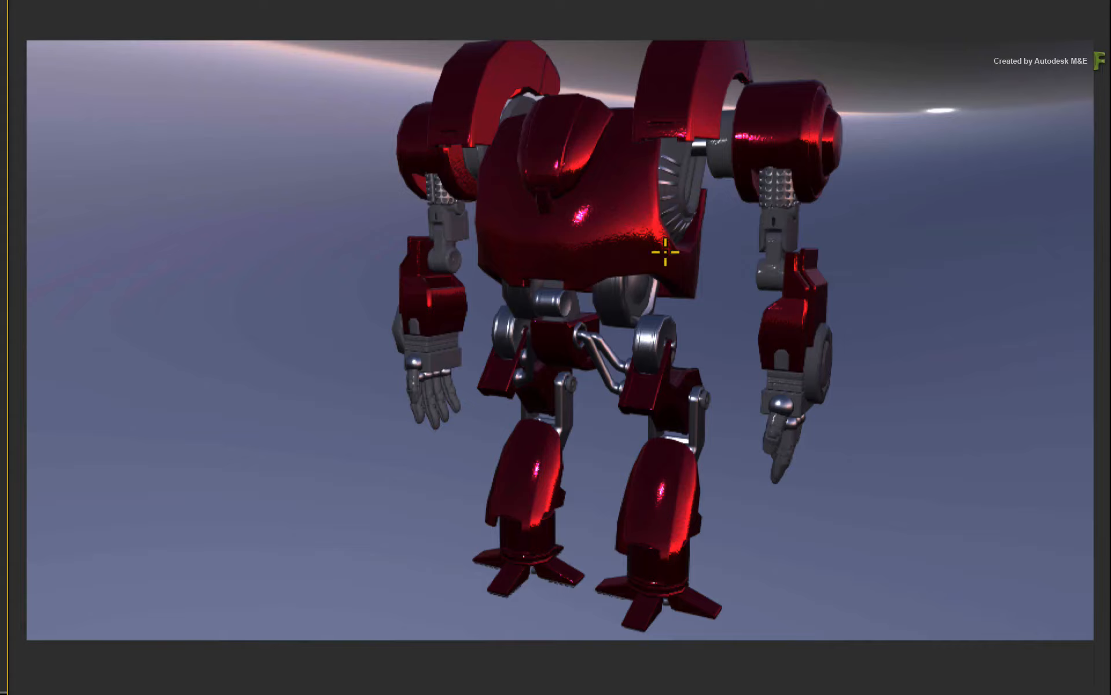
mouse_move(844, 194)
mouse_down()
mouse_move(924, 201)
mouse_move(831, 198)
mouse_up()
drag(551, 266, 610, 266)
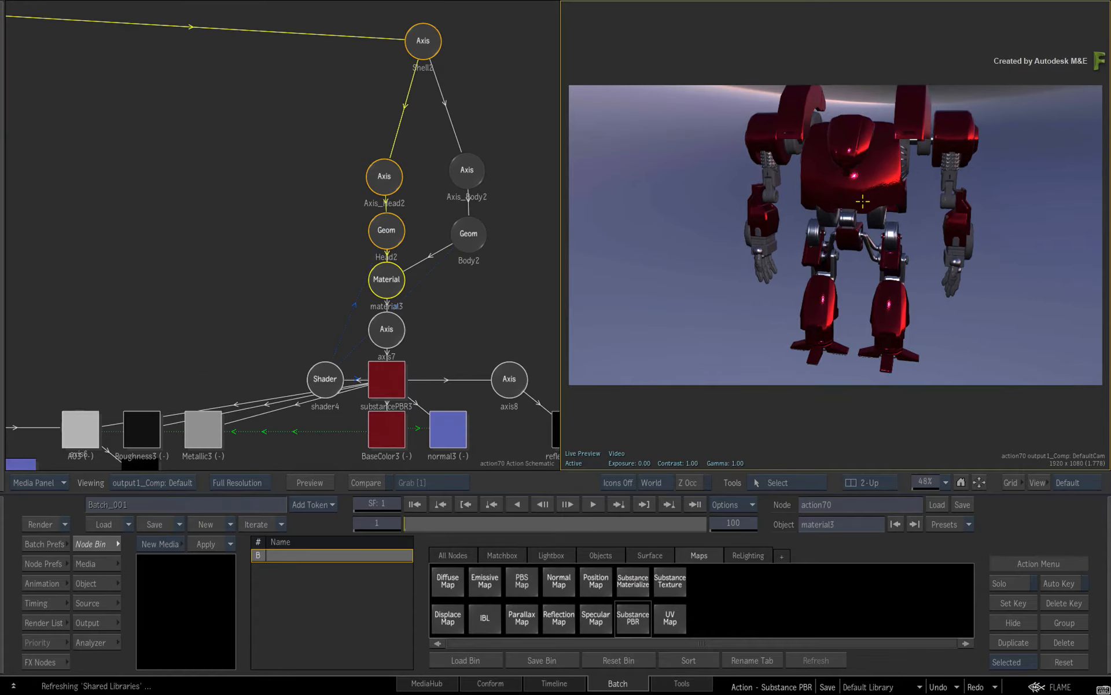
drag(862, 201, 776, 252)
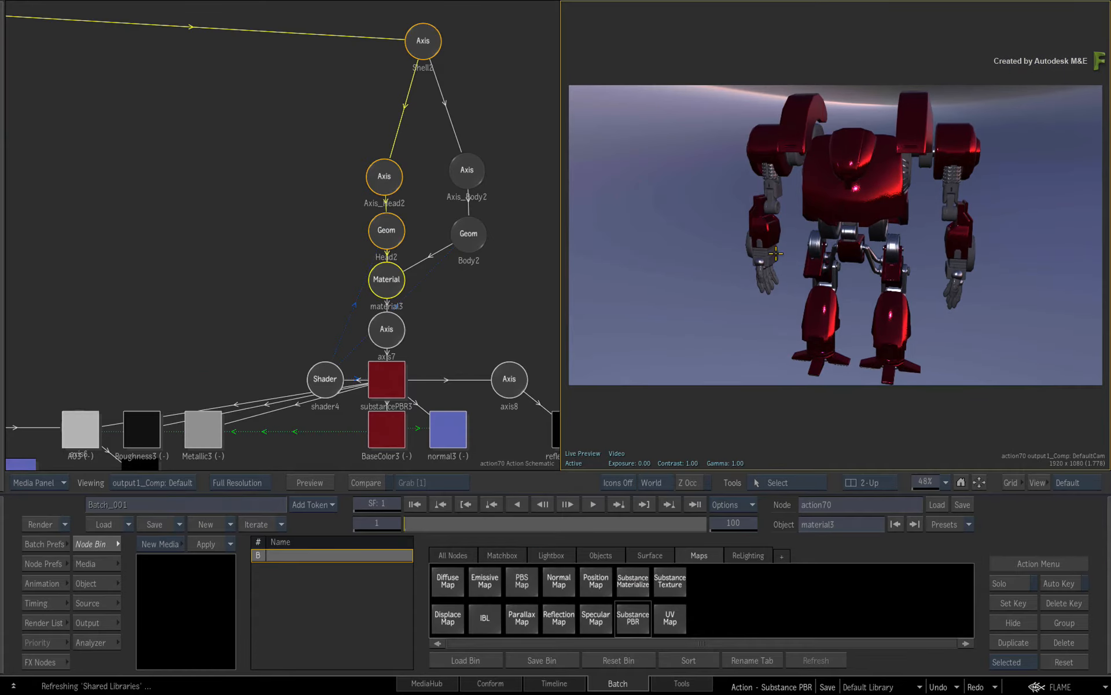
Step: In substancePBR3's advanced parameters, set the Paint Color to pure blue from the palette
double_click(394, 373)
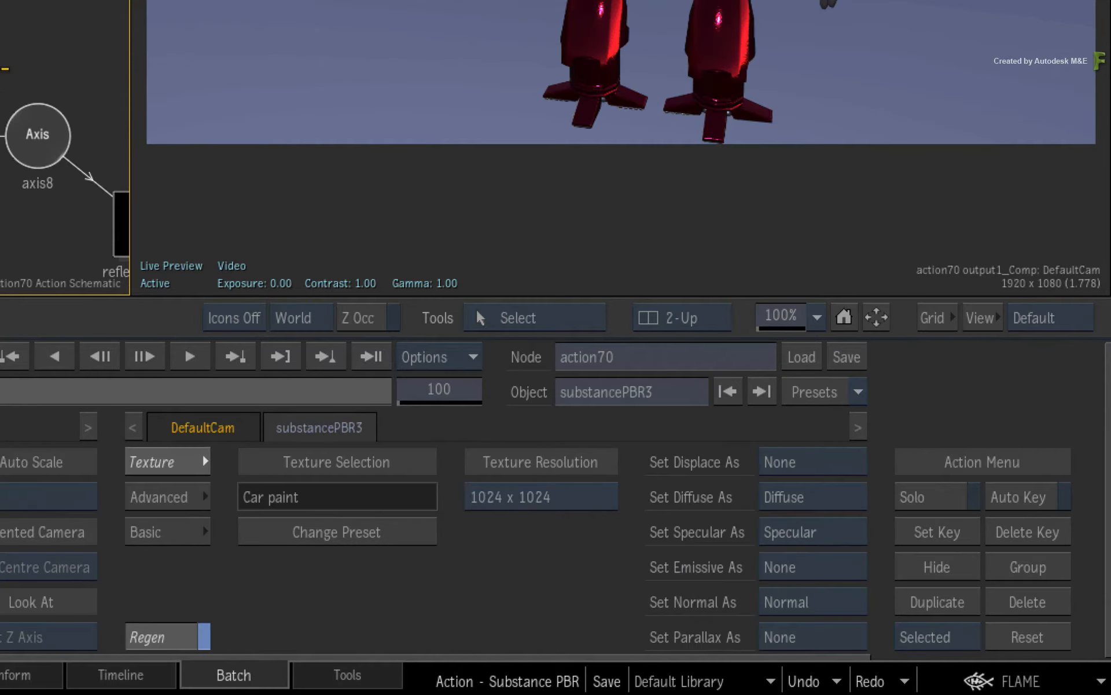
click(142, 497)
click(385, 637)
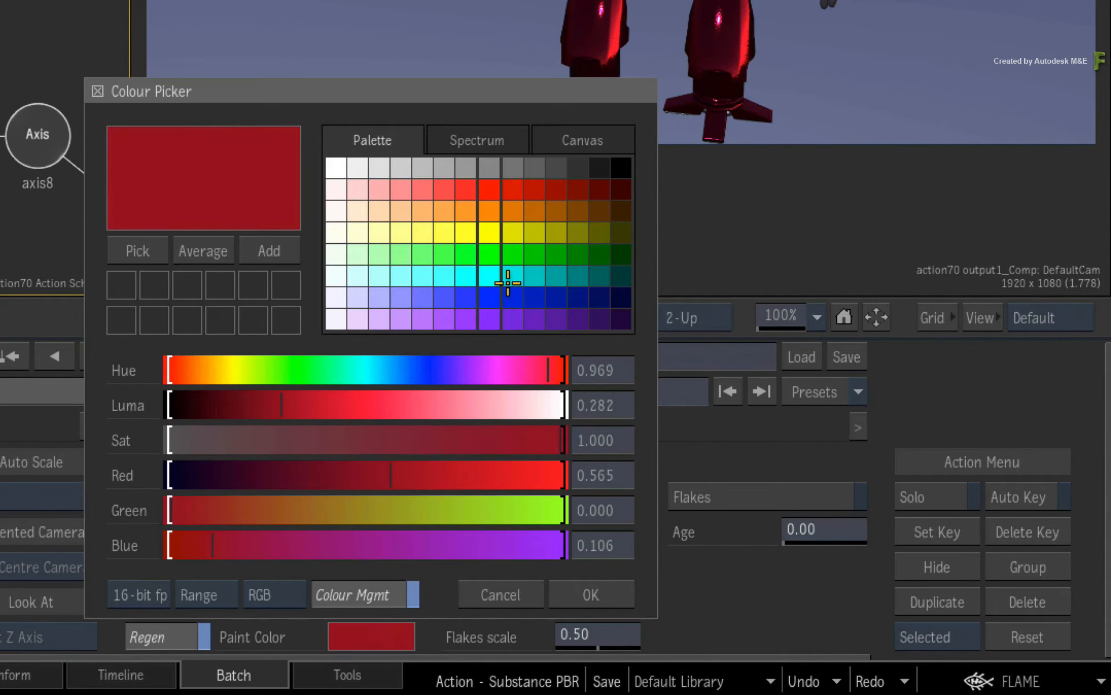
click(490, 296)
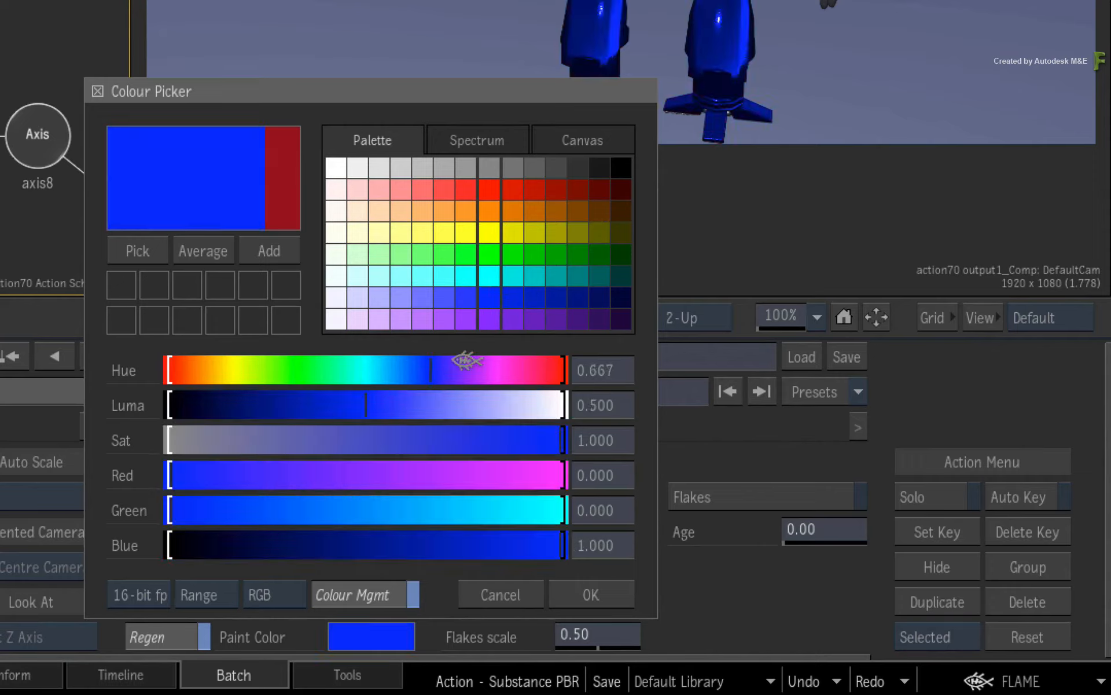
click(592, 591)
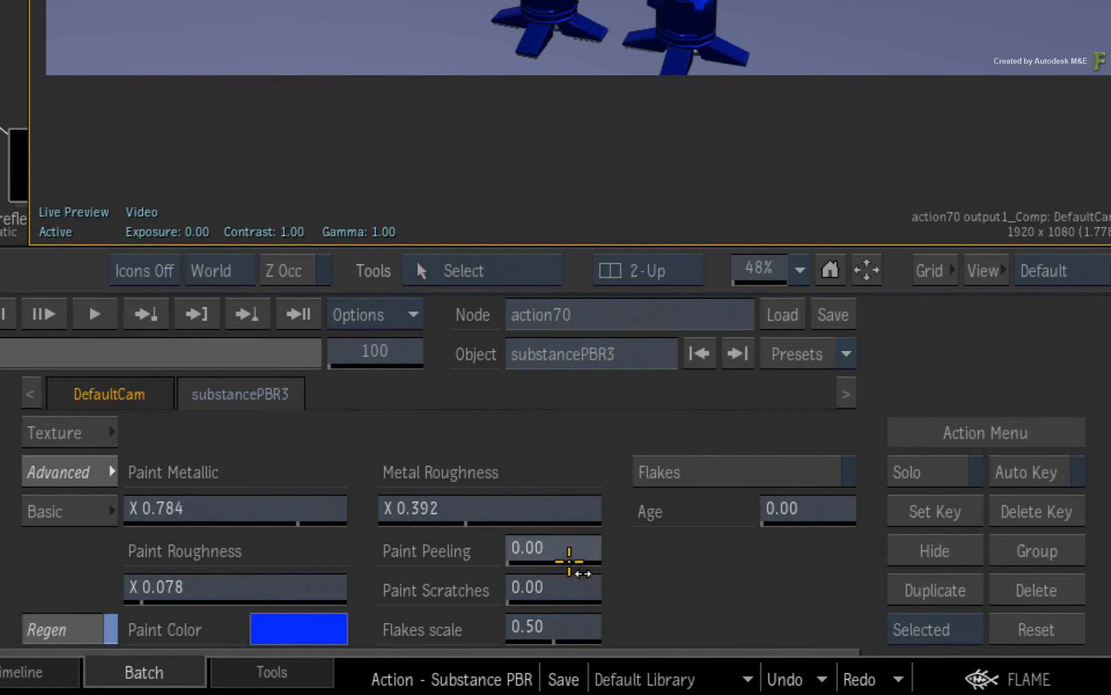
Step: Set the car paint's Paint Peeling to 0.35 and Metal Roughness to 0.454
click(569, 561)
text(.35)
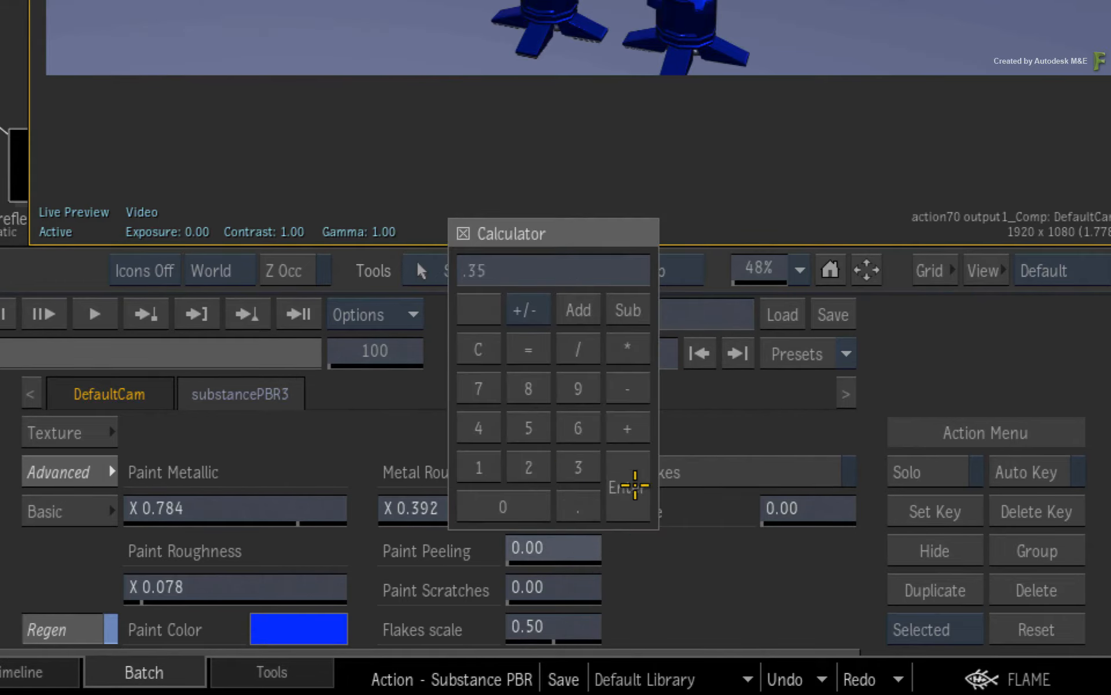
click(635, 485)
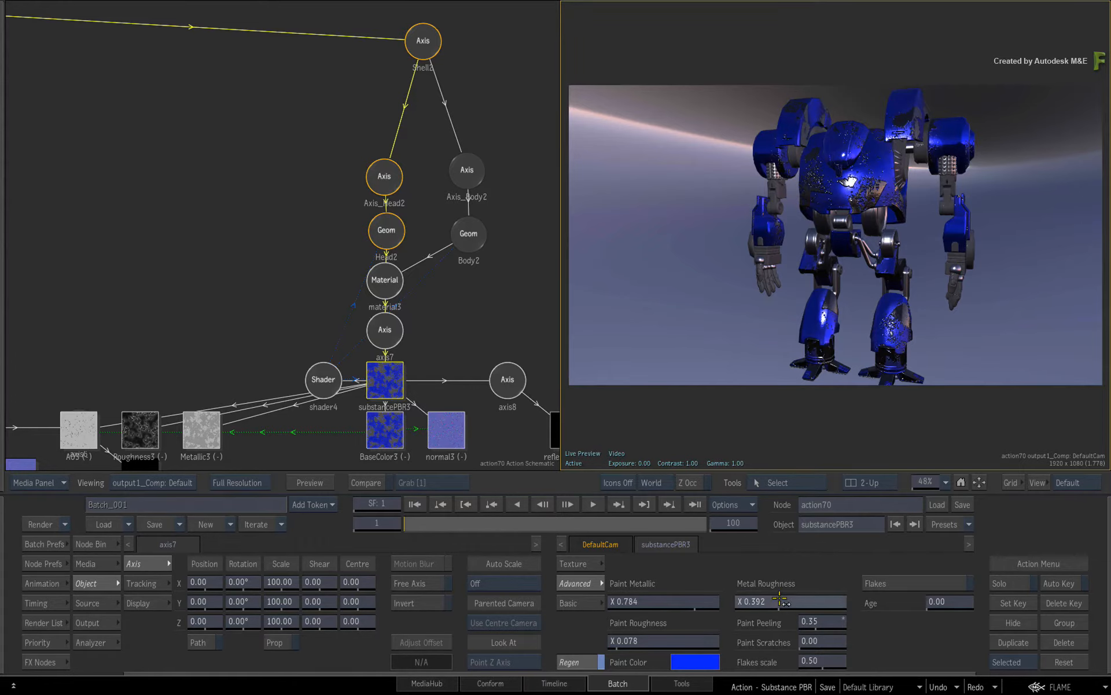
drag(811, 593, 810, 594)
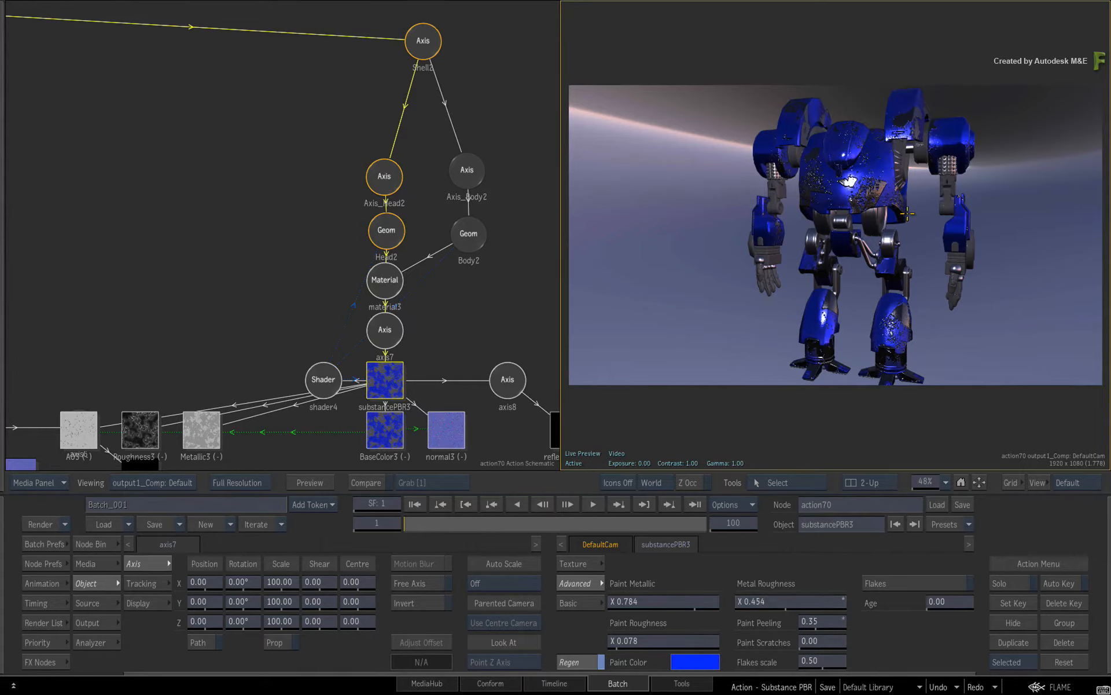
Step: Set the car paint's Paint Scratches to 0.87, enable Flakes and set the Flakes scale to 0.10
drag(904, 213, 885, 241)
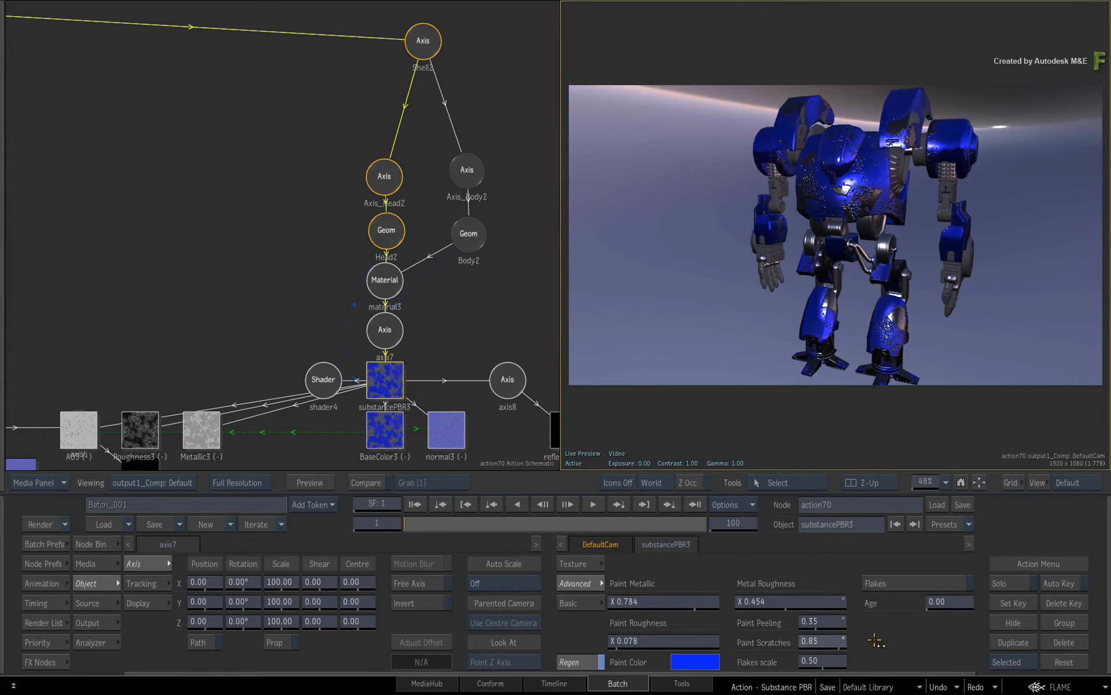
drag(875, 640, 863, 651)
click(903, 584)
click(836, 660)
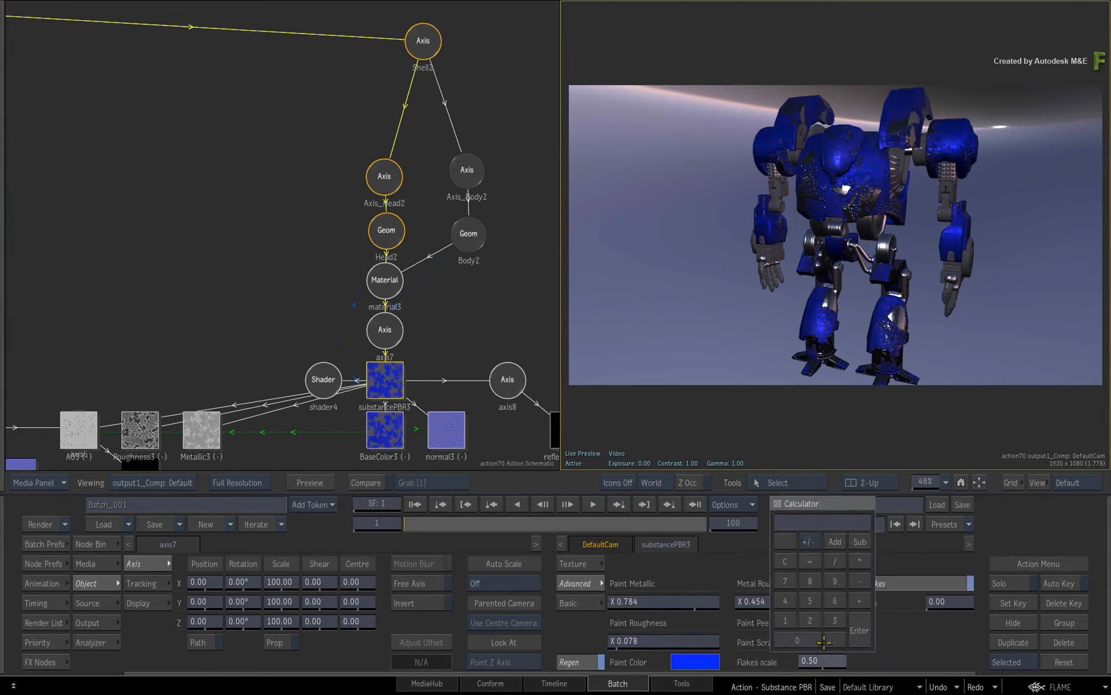
click(859, 633)
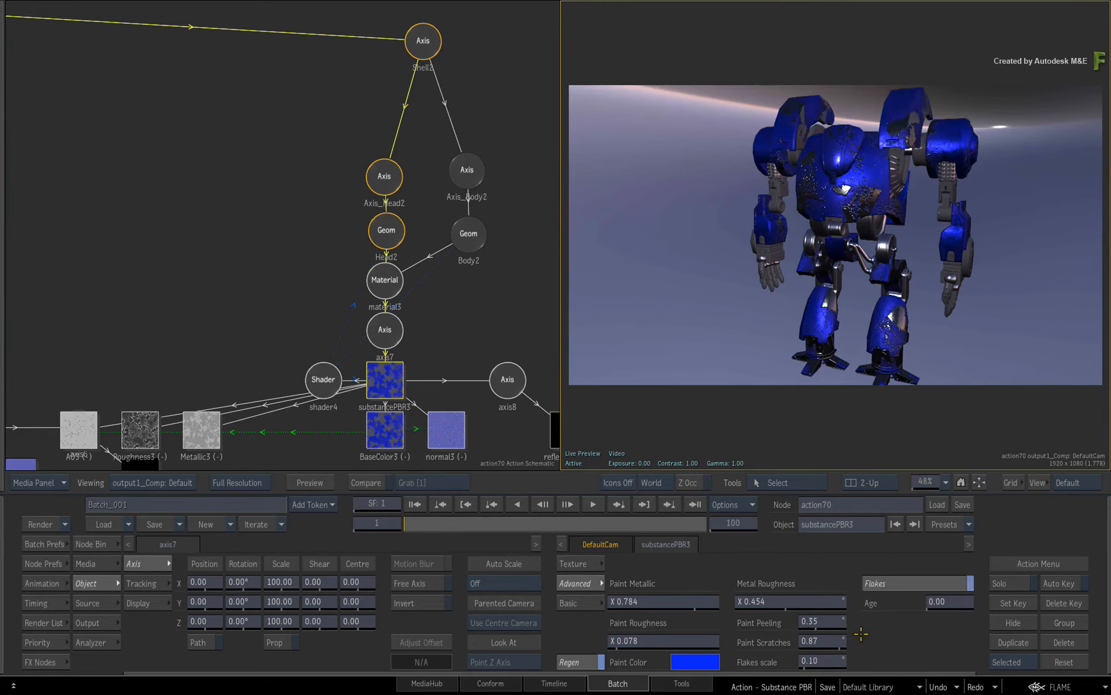
drag(846, 411, 840, 417)
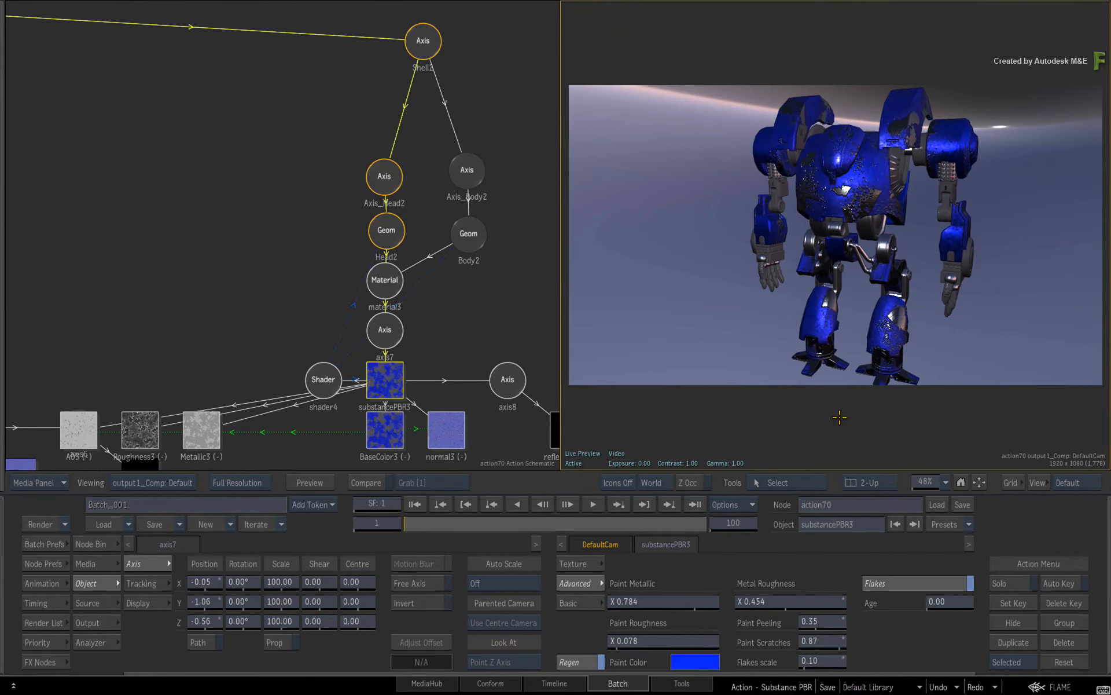
Step: Show the camera output in a single view and examine the robot's worn paint from both sides
key(Escape)
key(F4)
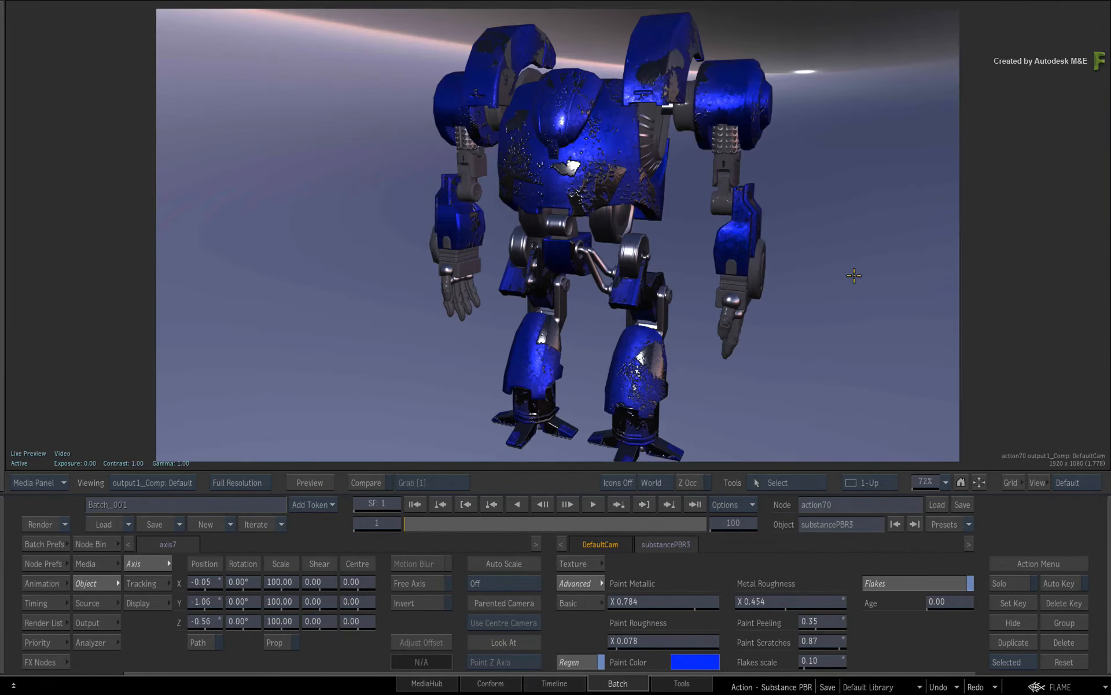
drag(565, 235, 684, 225)
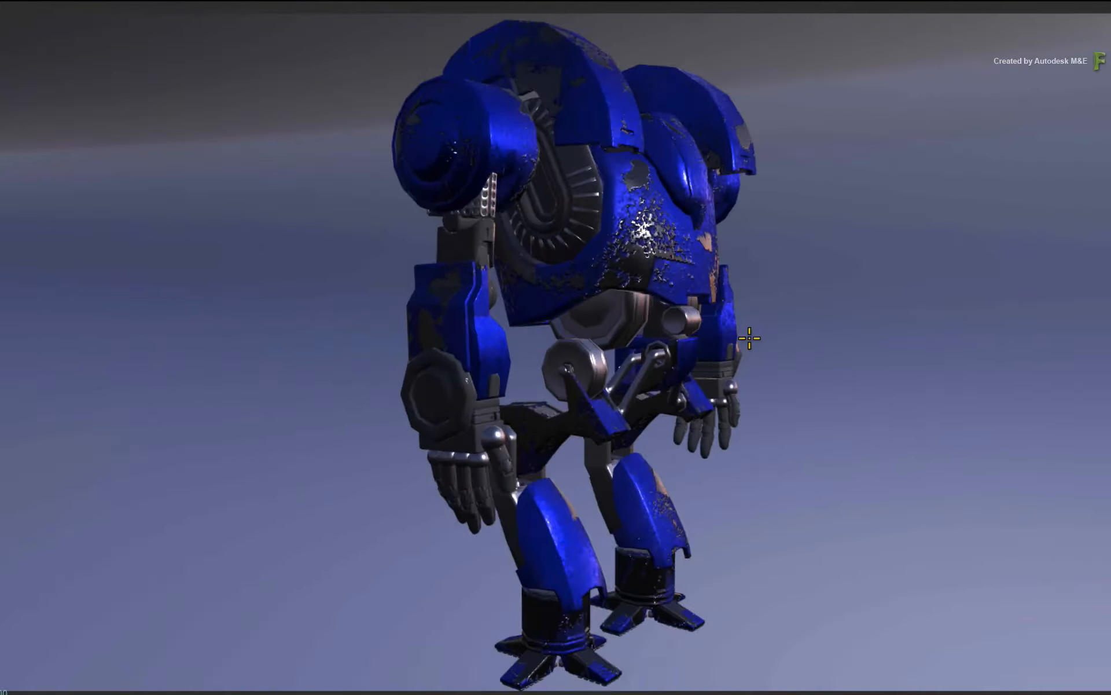
drag(750, 338, 552, 356)
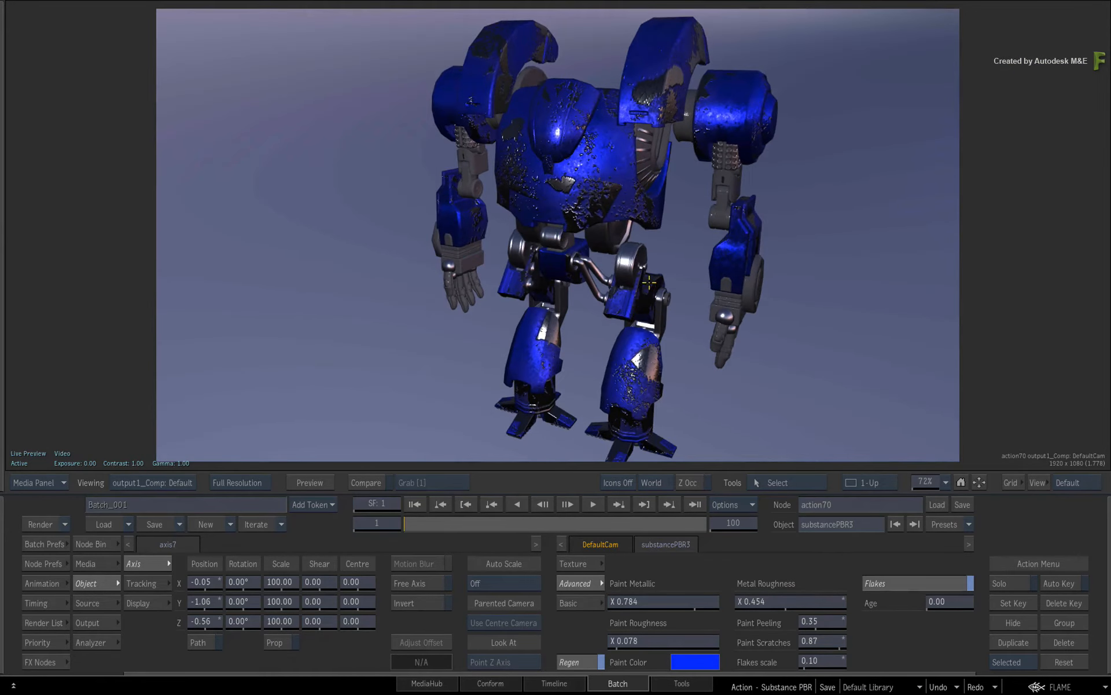
Step: Unhide Stingray_Reflections1, Stingray_Ambient_Occlusion1 and shadow_cast1 in the Action schematic, and view the camera output
key(Escape)
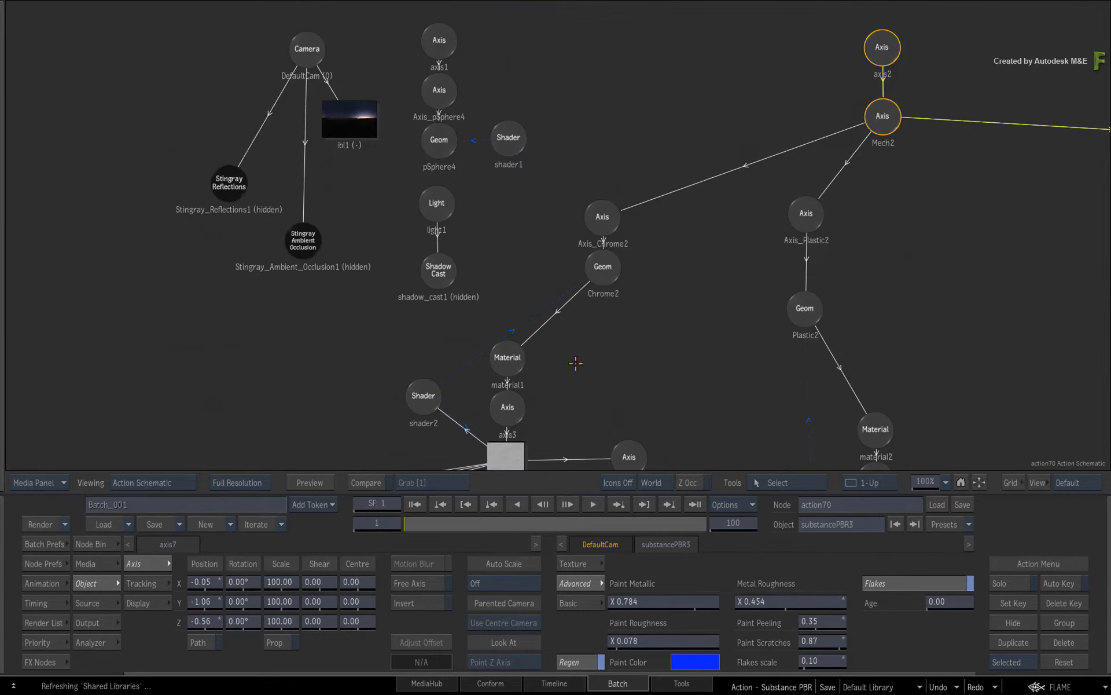
click(236, 194)
key(shift+h)
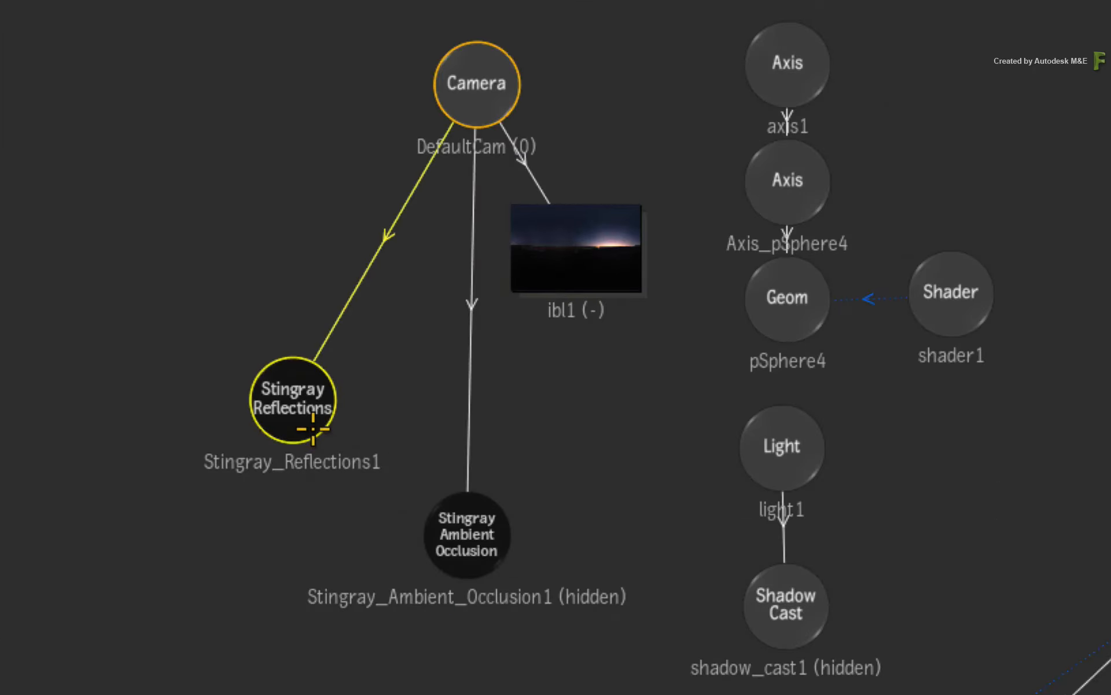
click(448, 521)
key(shift+h)
click(767, 606)
key(shift+h)
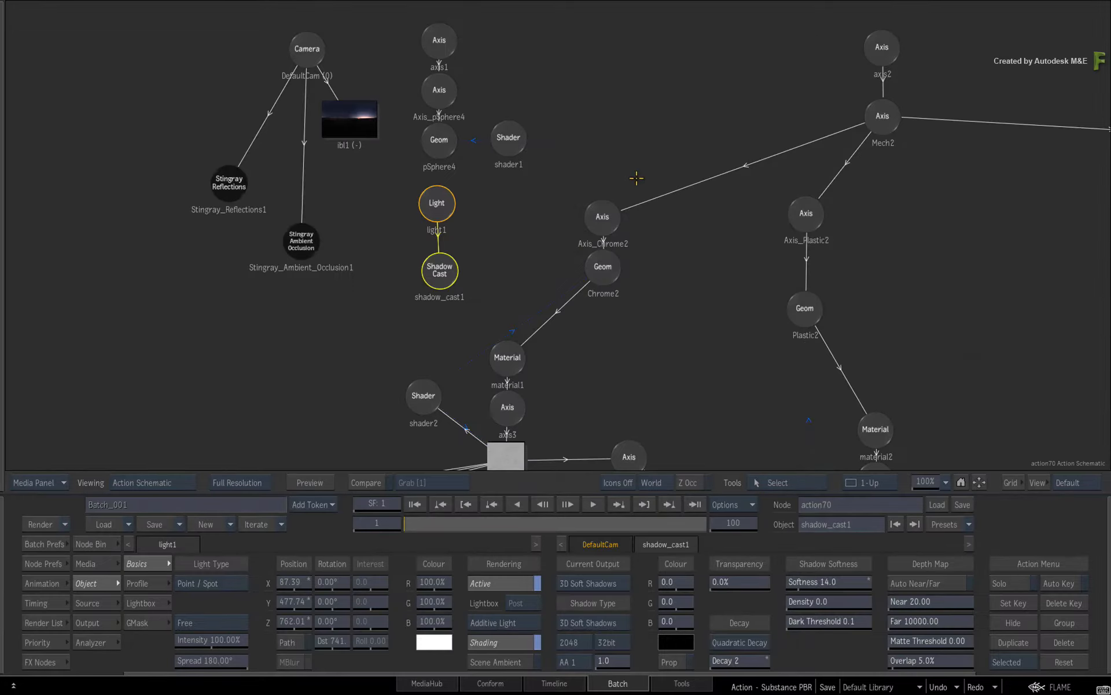
key(F4)
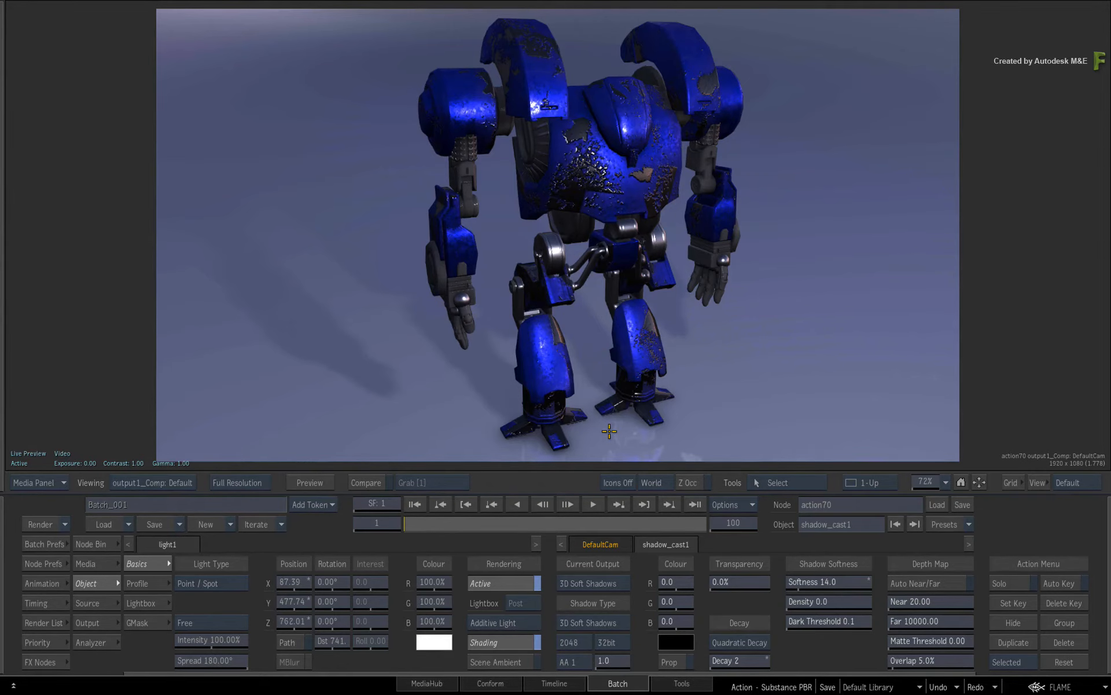
mouse_move(1, 580)
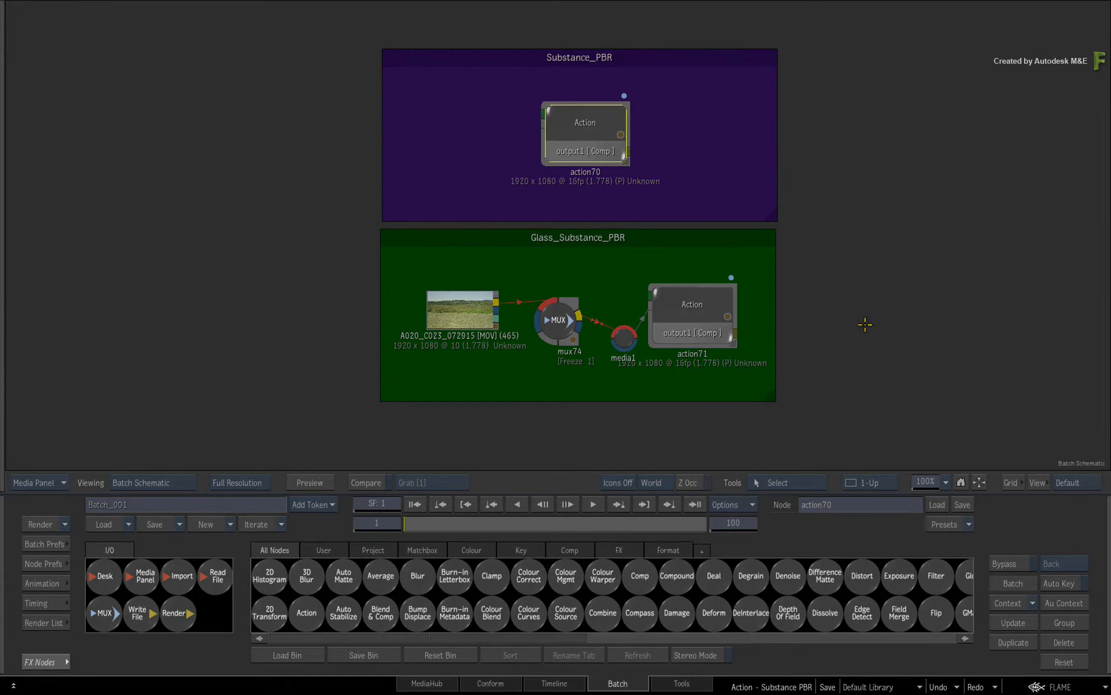
Step: Open the action71 node from the Glass_Substance_PBR group, showing its Action schematic beside the camera output
click(701, 298)
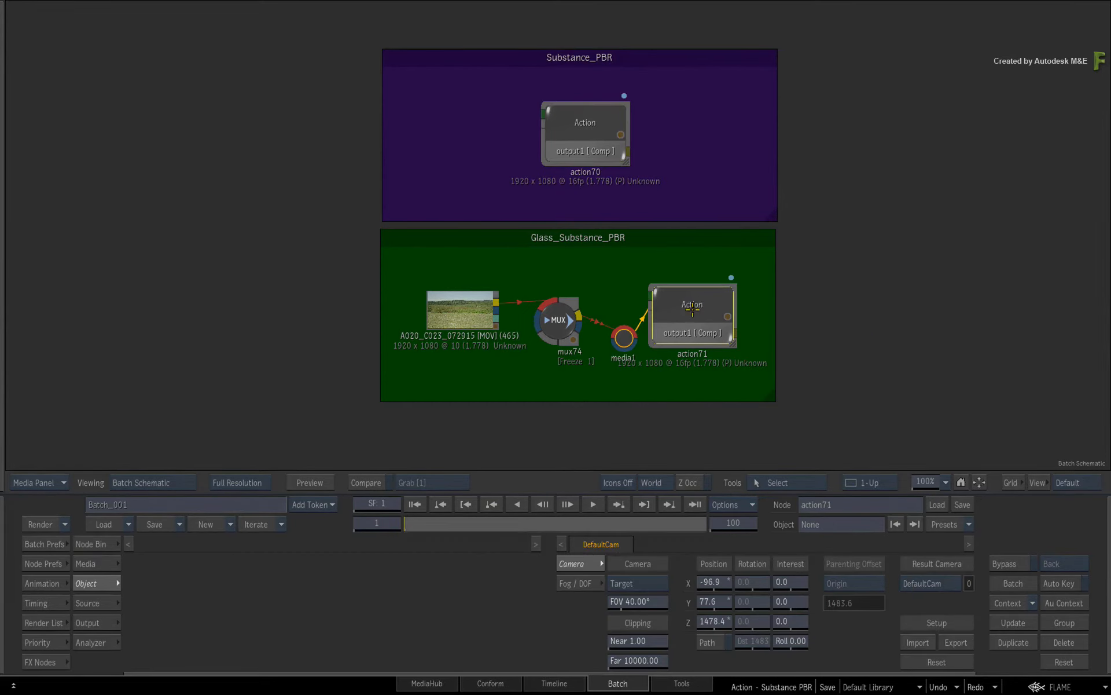
double_click(658, 312)
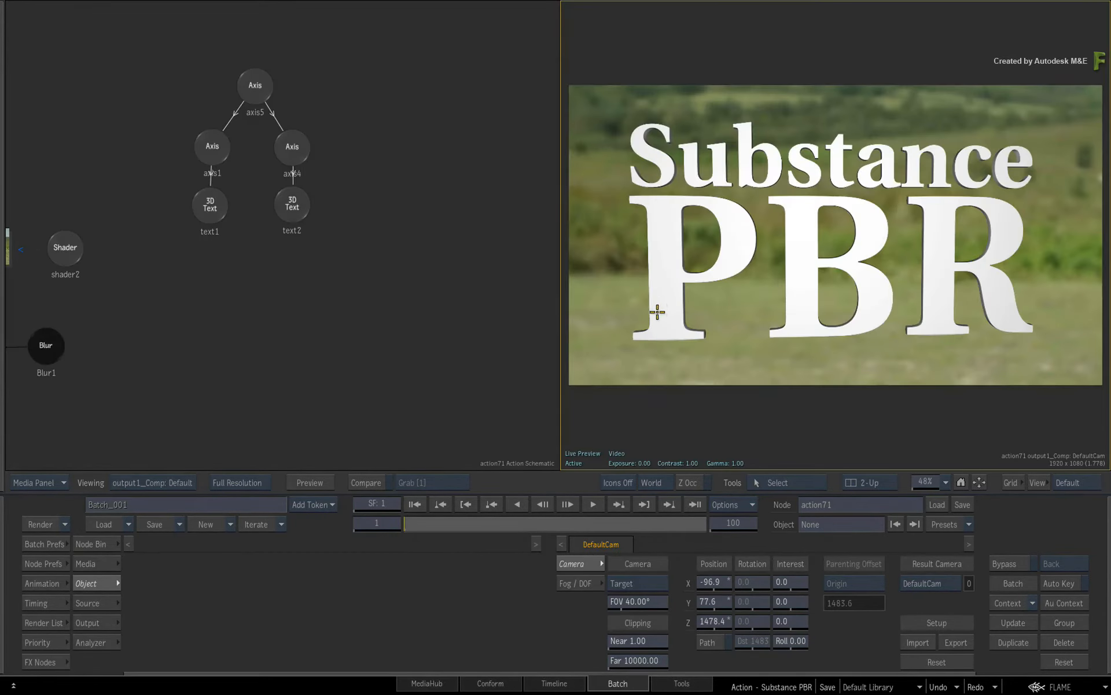
drag(214, 310, 427, 307)
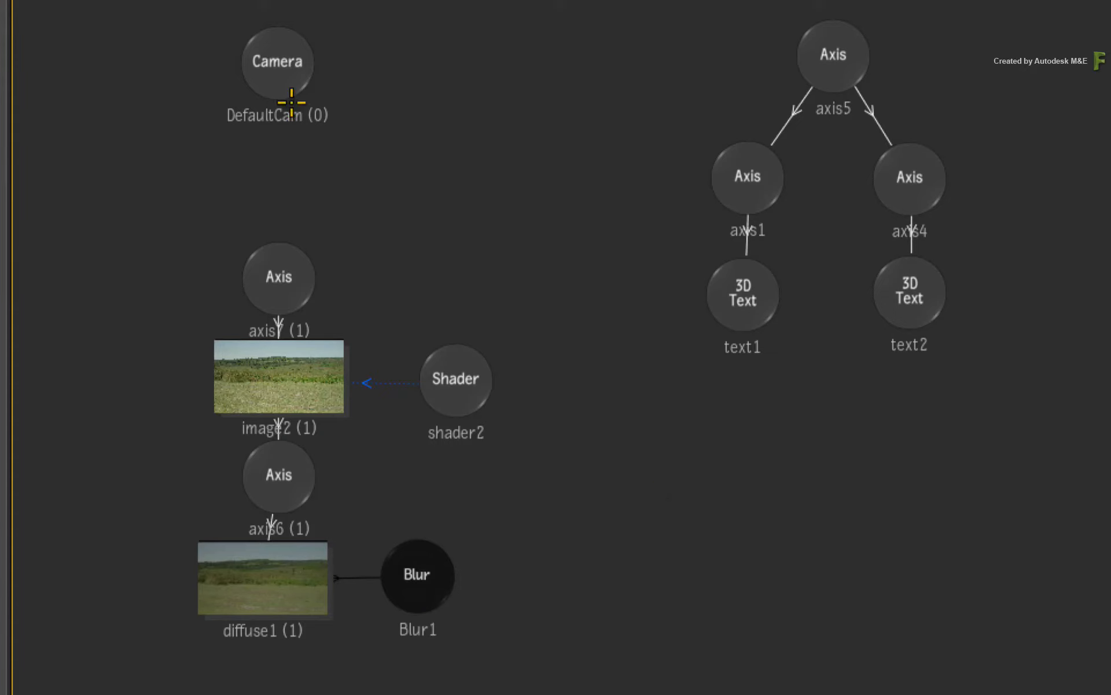
Step: Add an IBL map to the DefaultCam camera and check the shading setting of shader2 on the background image
click(278, 69)
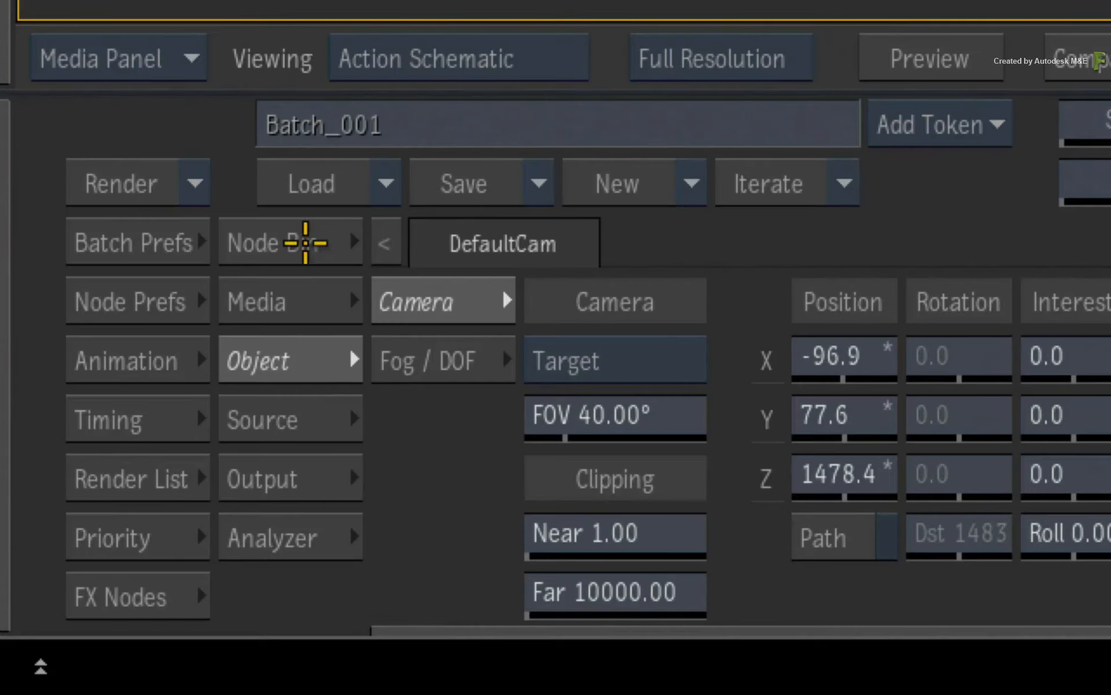
click(307, 241)
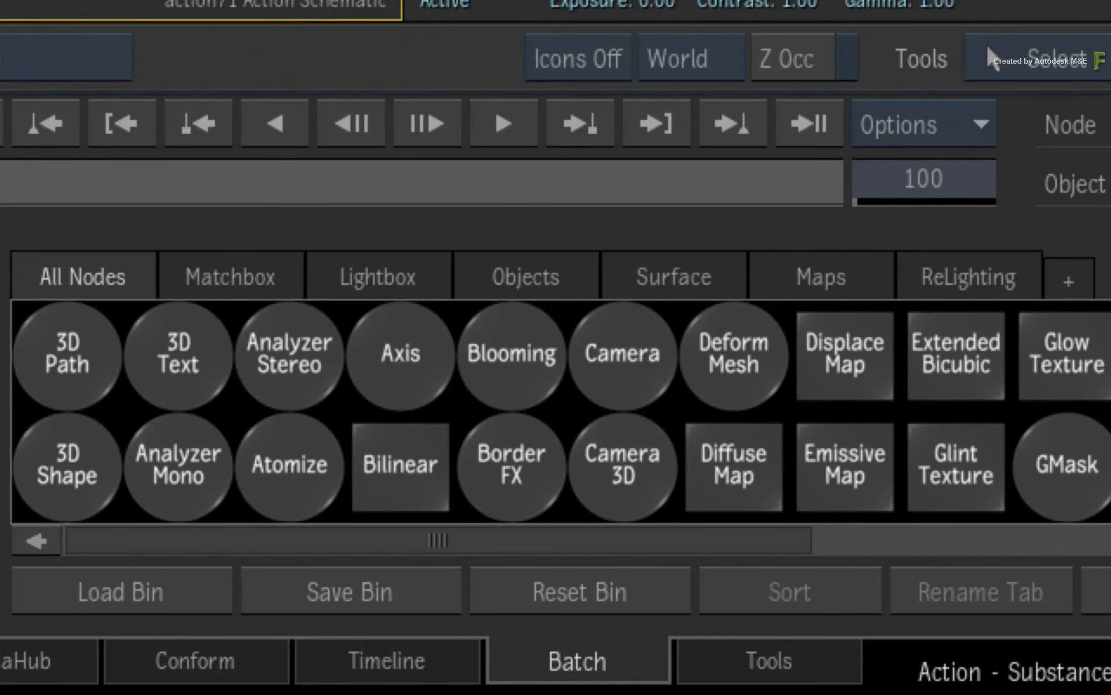
click(835, 278)
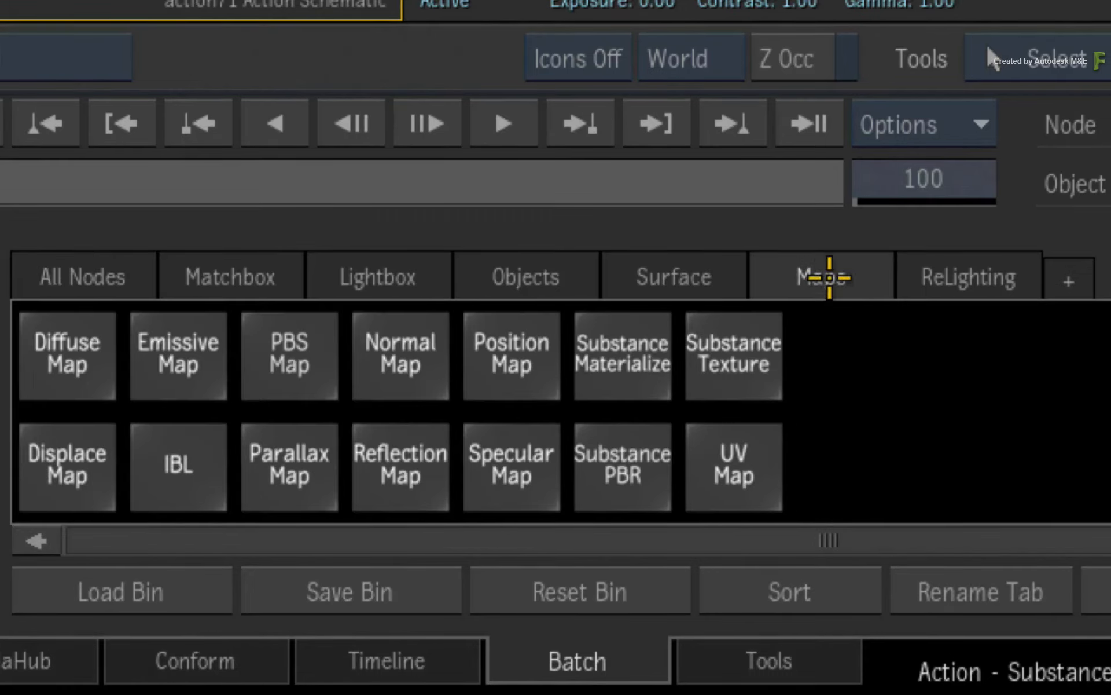
drag(184, 451, 183, 421)
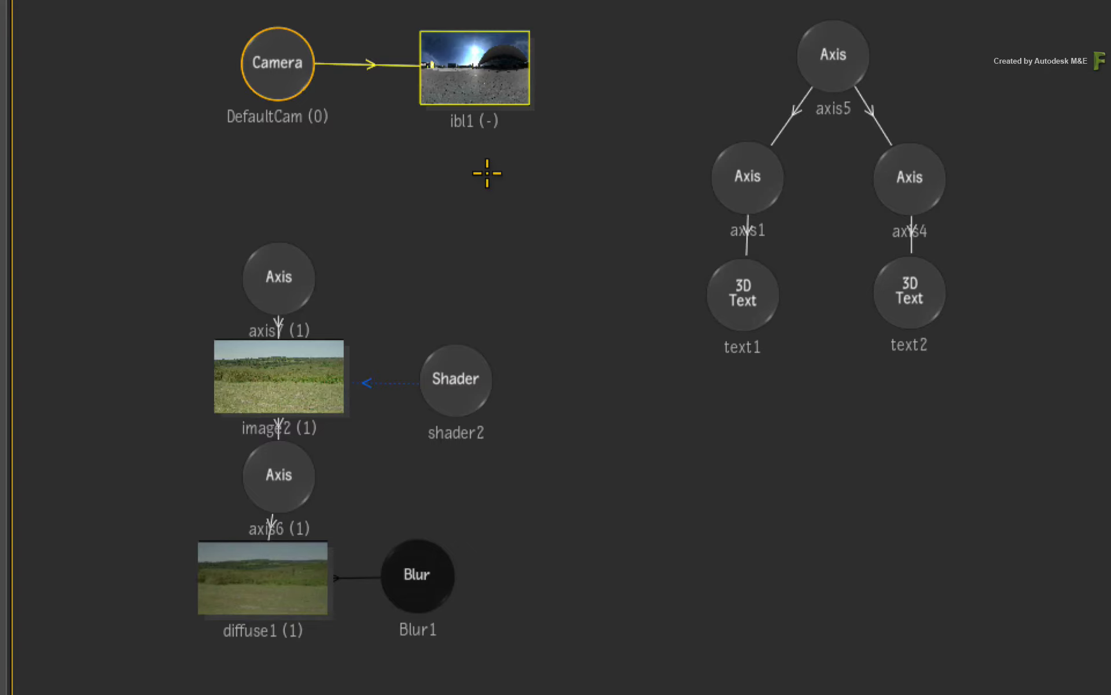
click(458, 385)
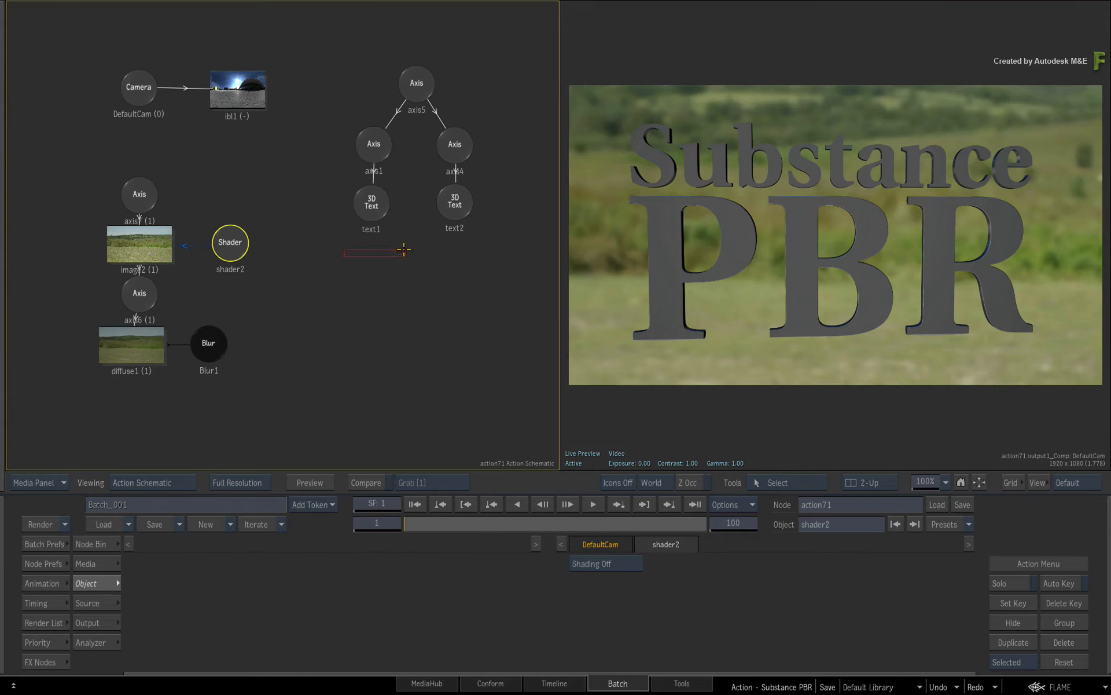
Step: Add a Substance PBR map to both 3D text nodes, using the glass preset from the Manmade presets
drag(481, 173, 481, 173)
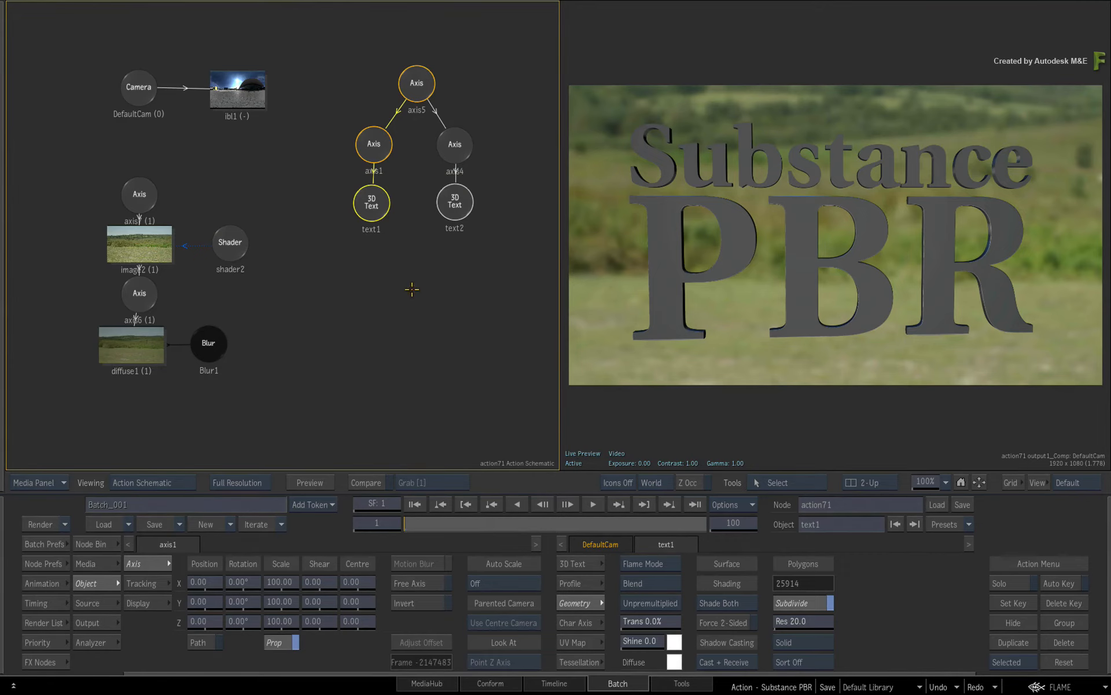
click(98, 543)
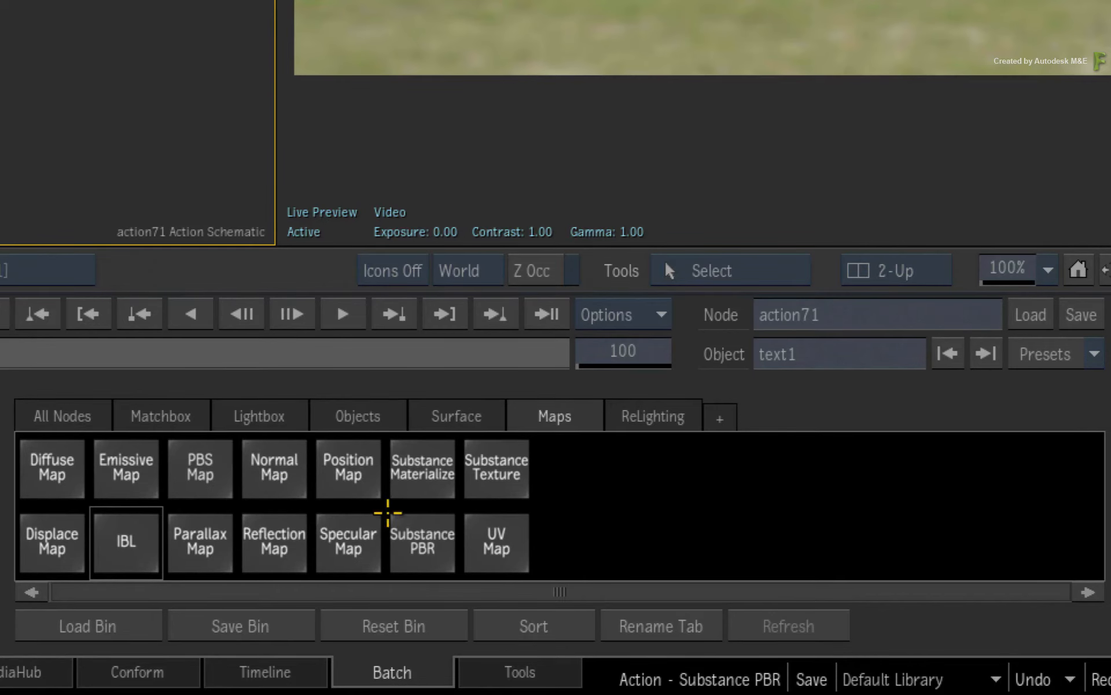
drag(429, 542, 179, 367)
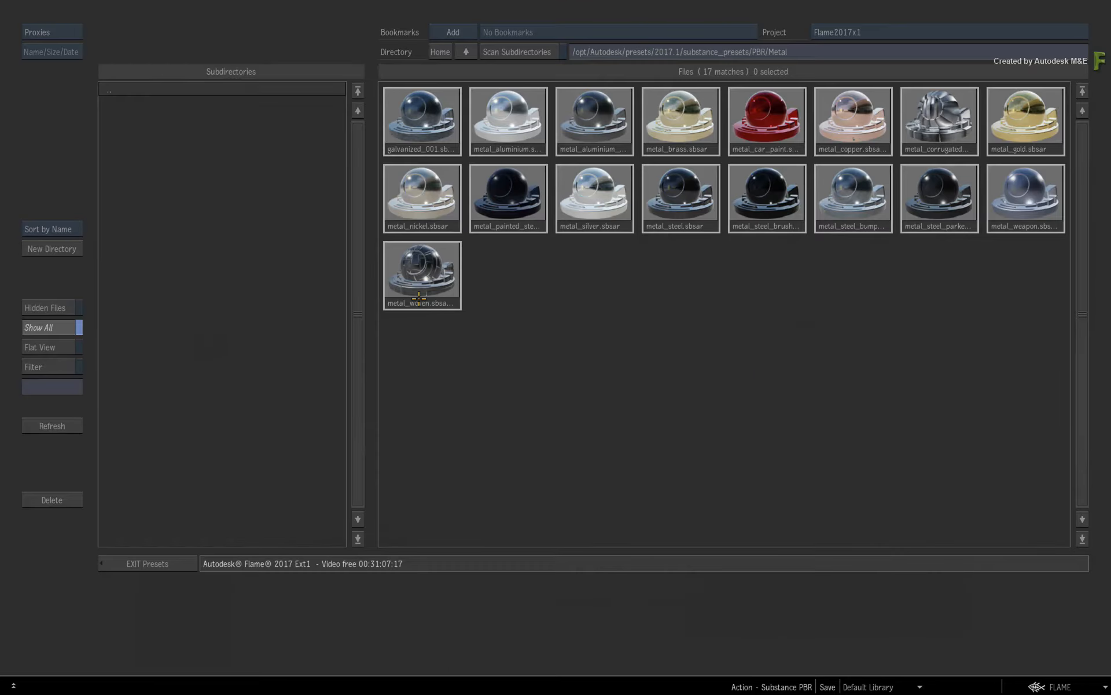
click(466, 51)
click(519, 52)
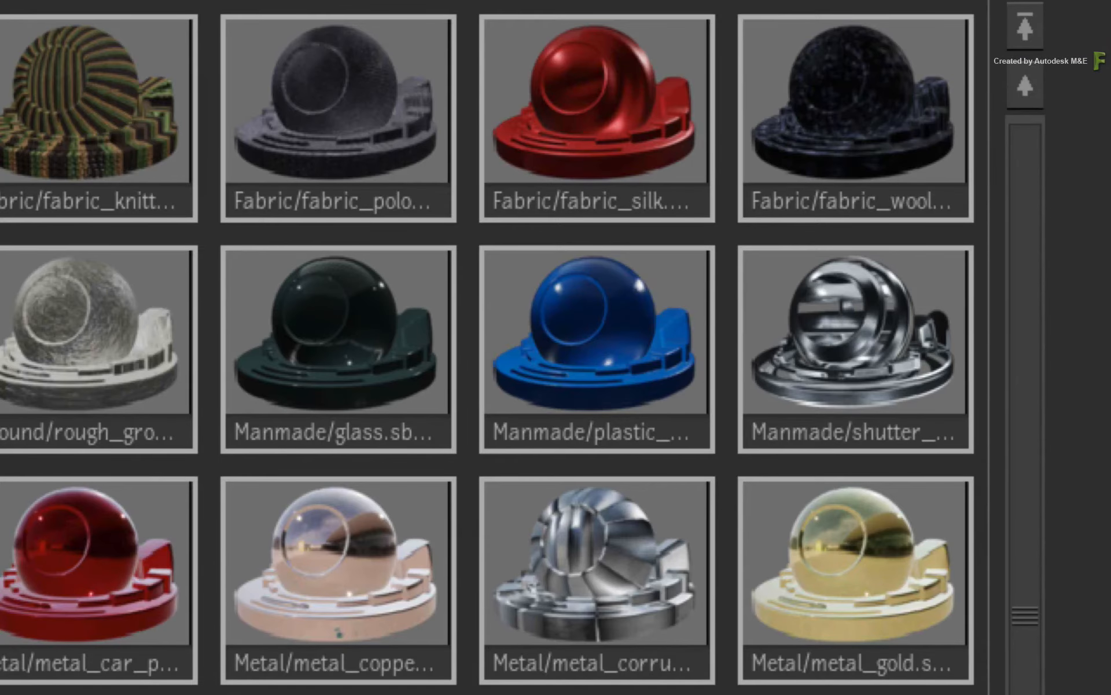
click(370, 329)
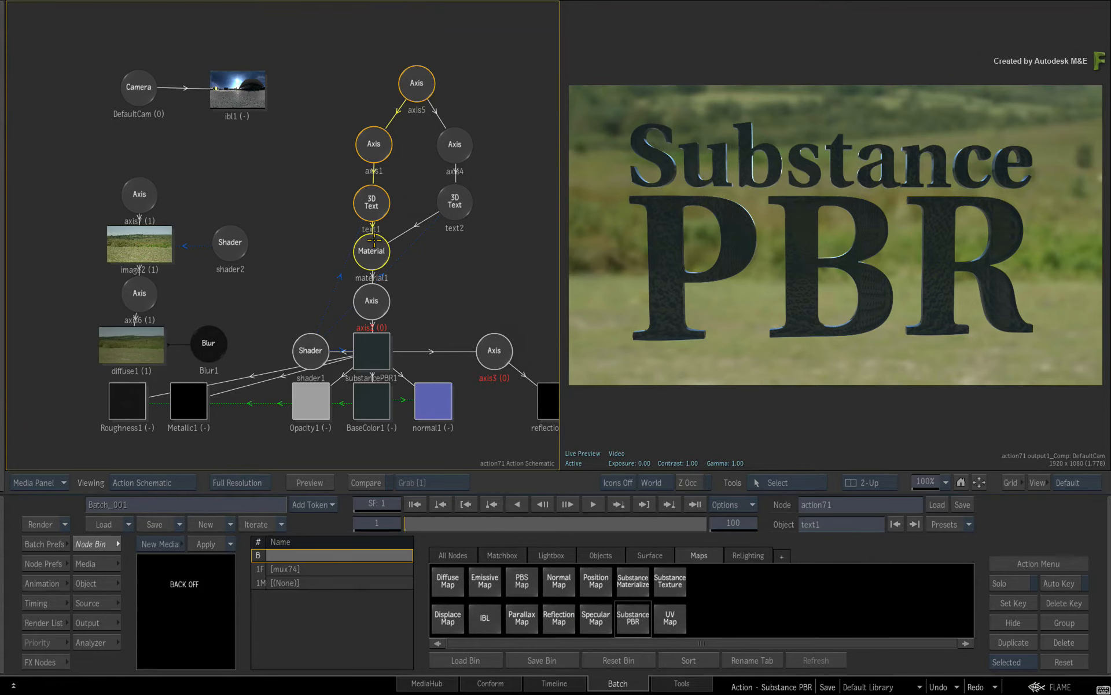
Step: Rearrange the material branch below the text nodes and set the Glass Opacity of substancePBR1 to 0.430
mouse_move(374, 240)
mouse_down()
mouse_move(420, 291)
mouse_move(390, 218)
mouse_move(359, 234)
mouse_up()
click(312, 346)
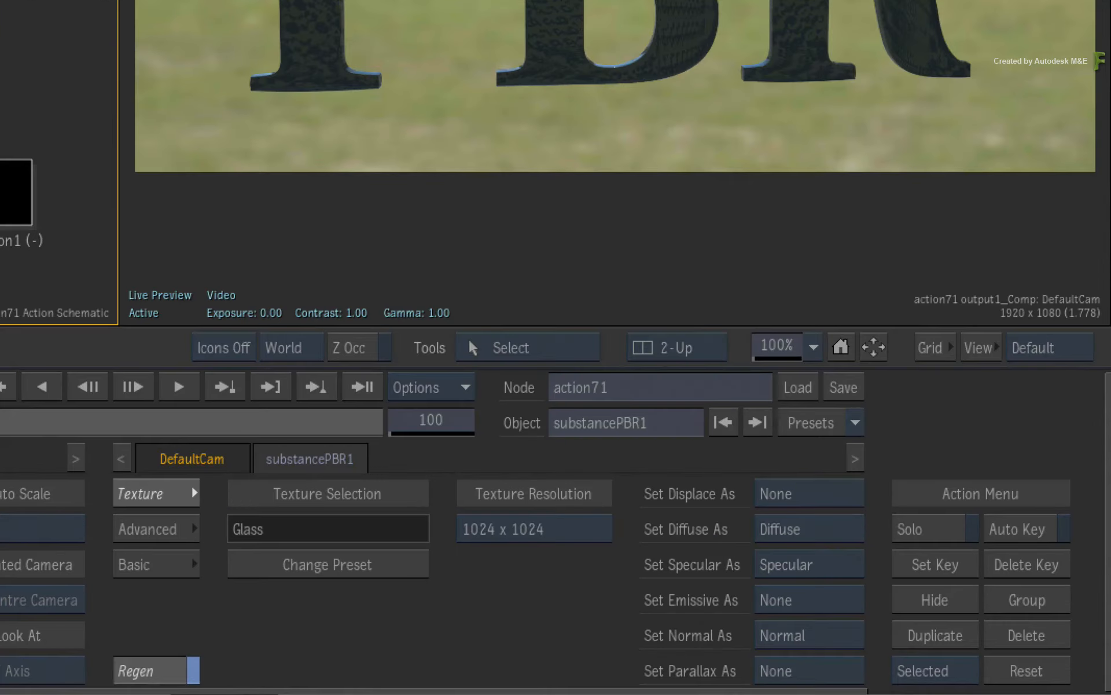
click(145, 529)
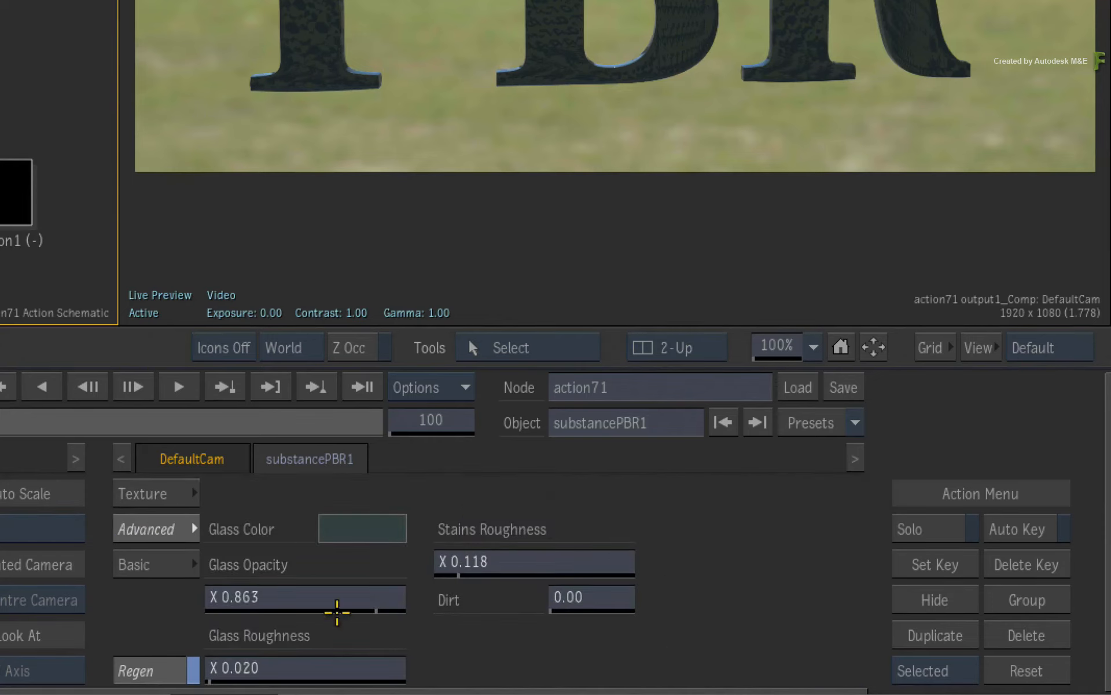
drag(372, 598, 24, 587)
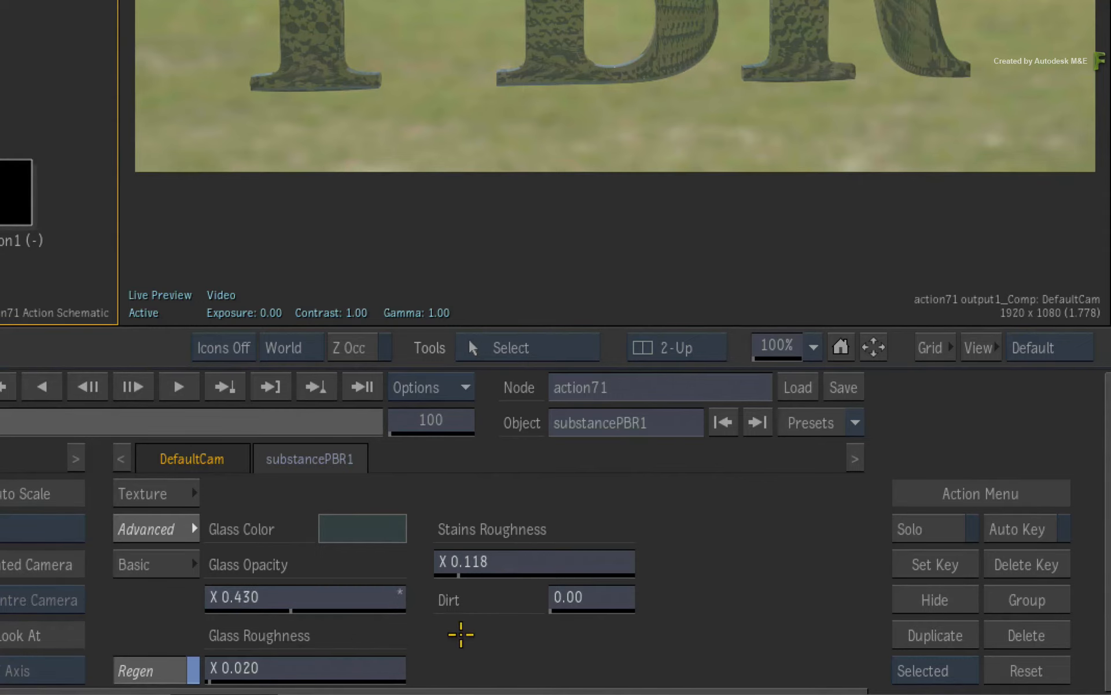
Step: Change the Glass Color of substancePBR1 to a light grey from the colour palette
click(372, 530)
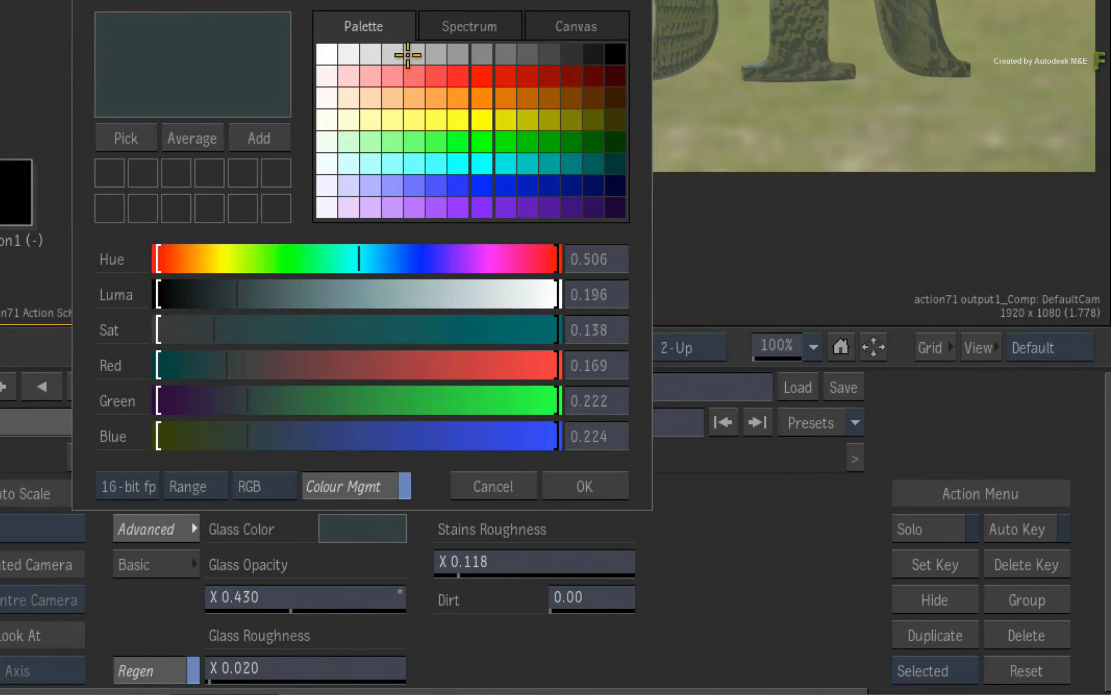
click(384, 54)
click(578, 483)
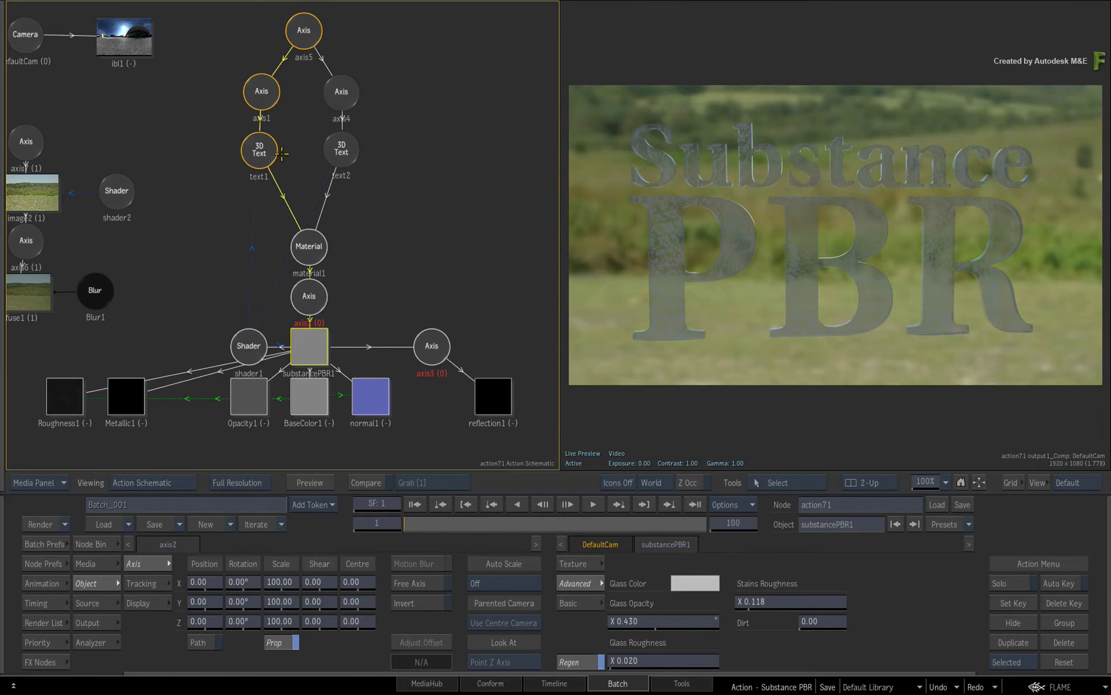
Step: Open the polygon sorting options in the geometry settings of the text1 3D text
click(260, 151)
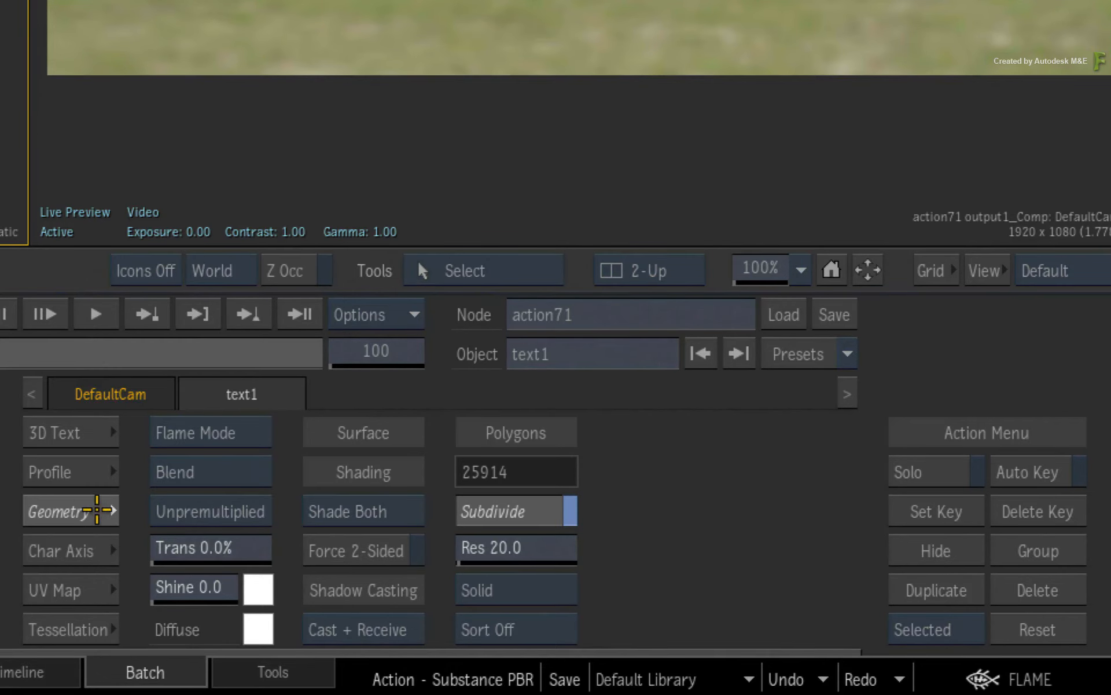
click(544, 630)
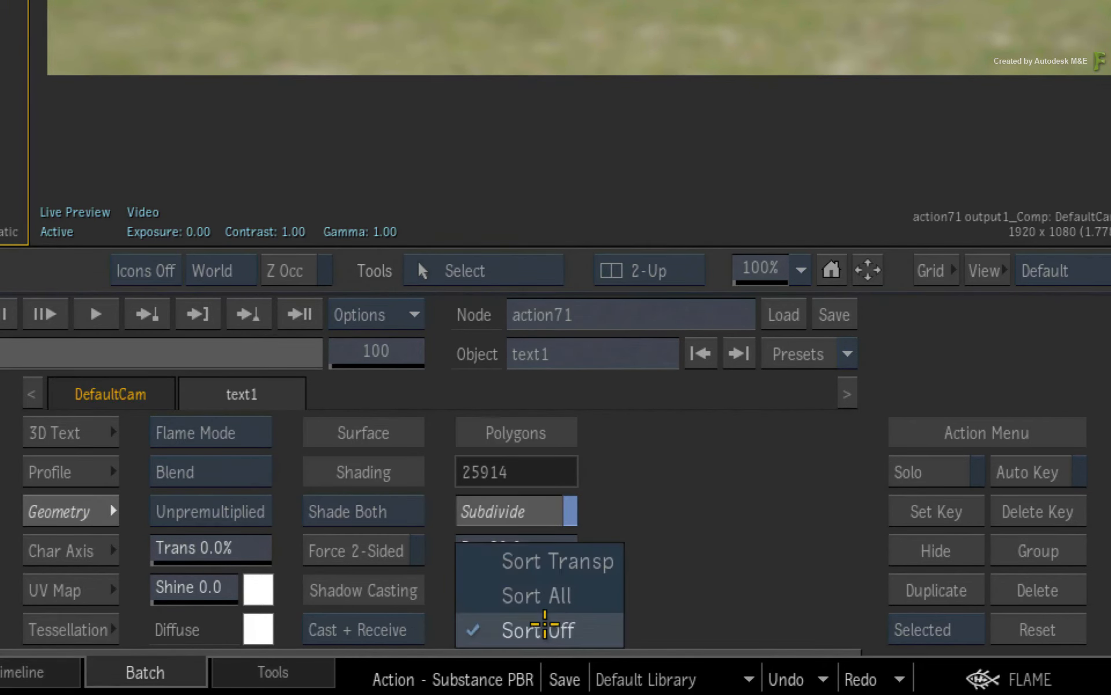